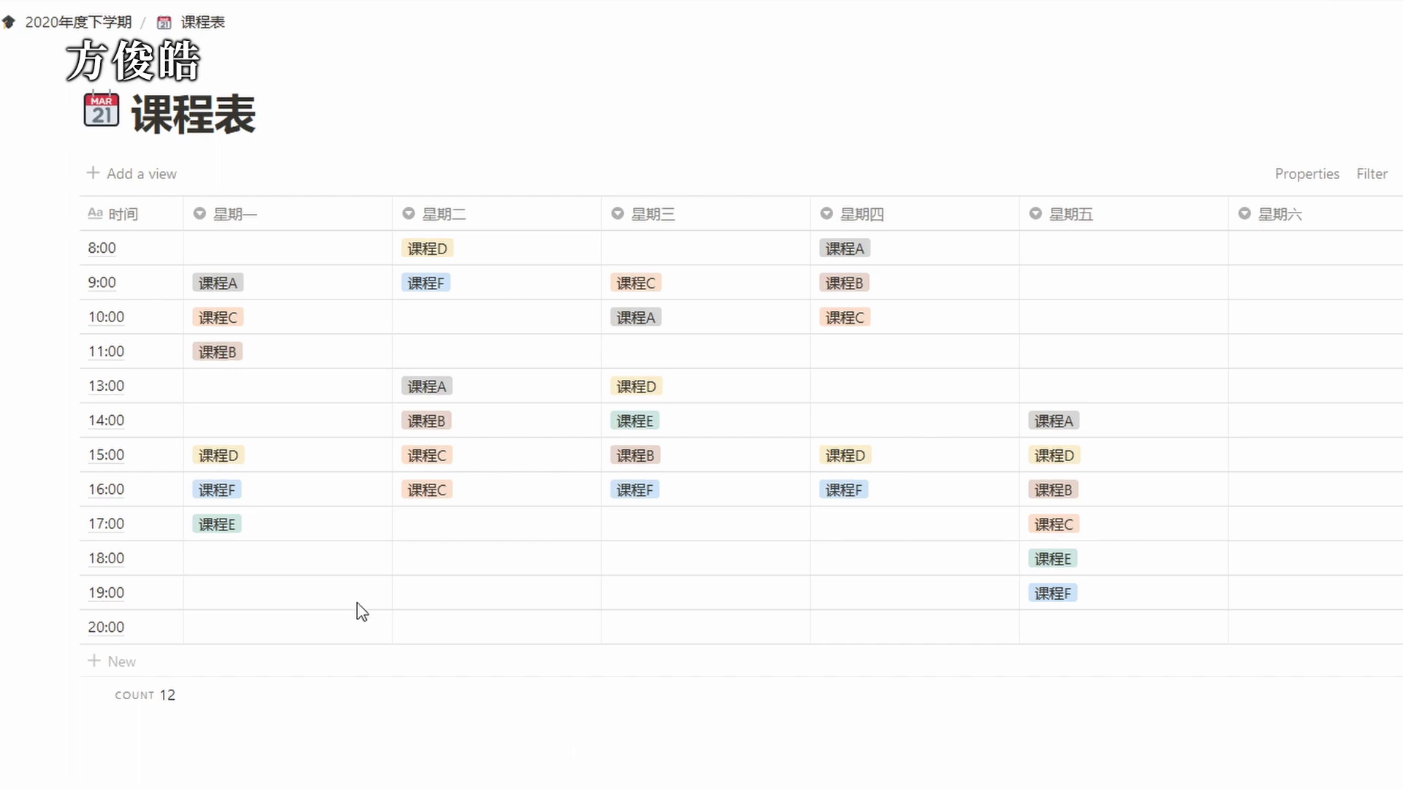
Check that the 星期四 column is a Select property, then close its property menu.
{"action": "mouse_move", "coordinate": [174, 435]}
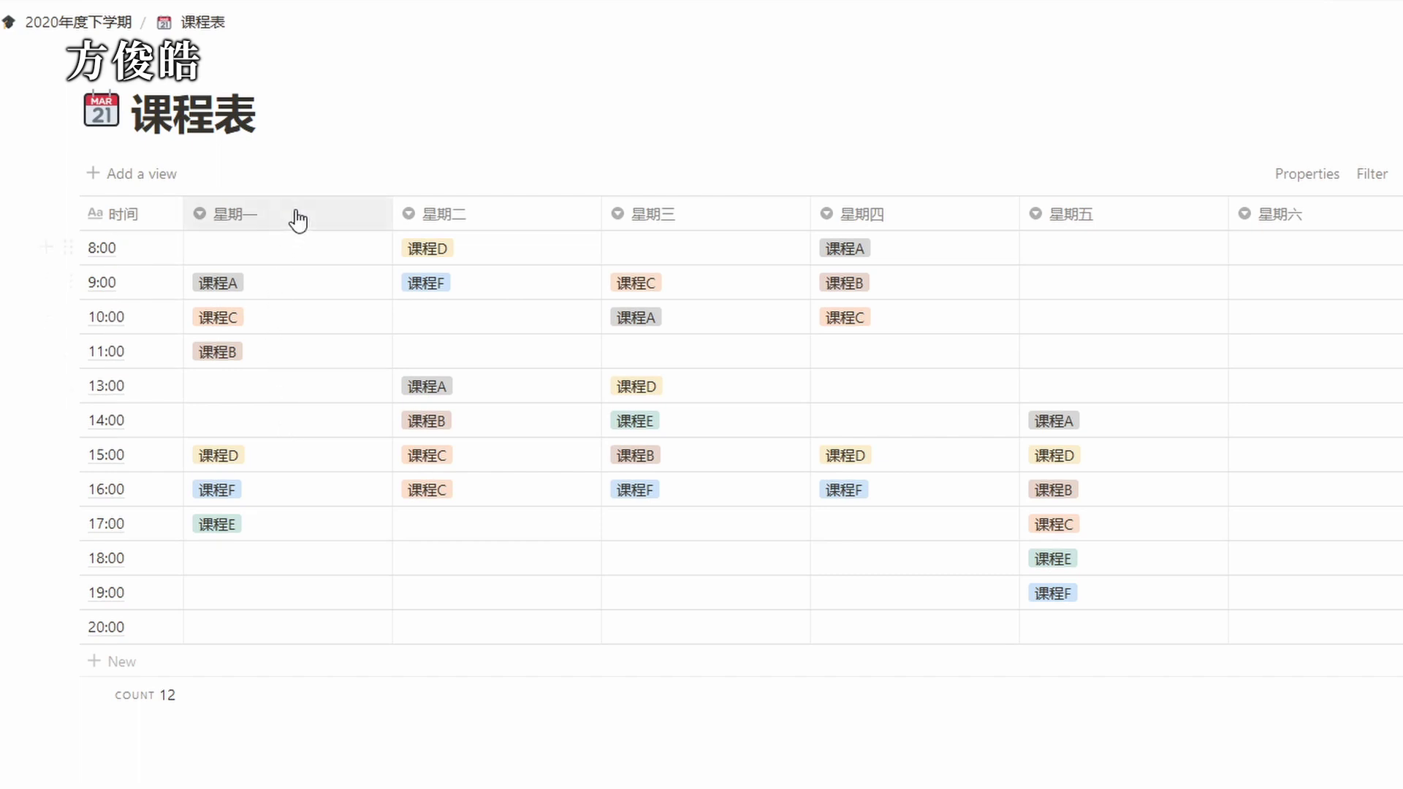
{"action": "left_click", "coordinate": [944, 221]}
{"action": "mouse_move", "coordinate": [910, 345]}
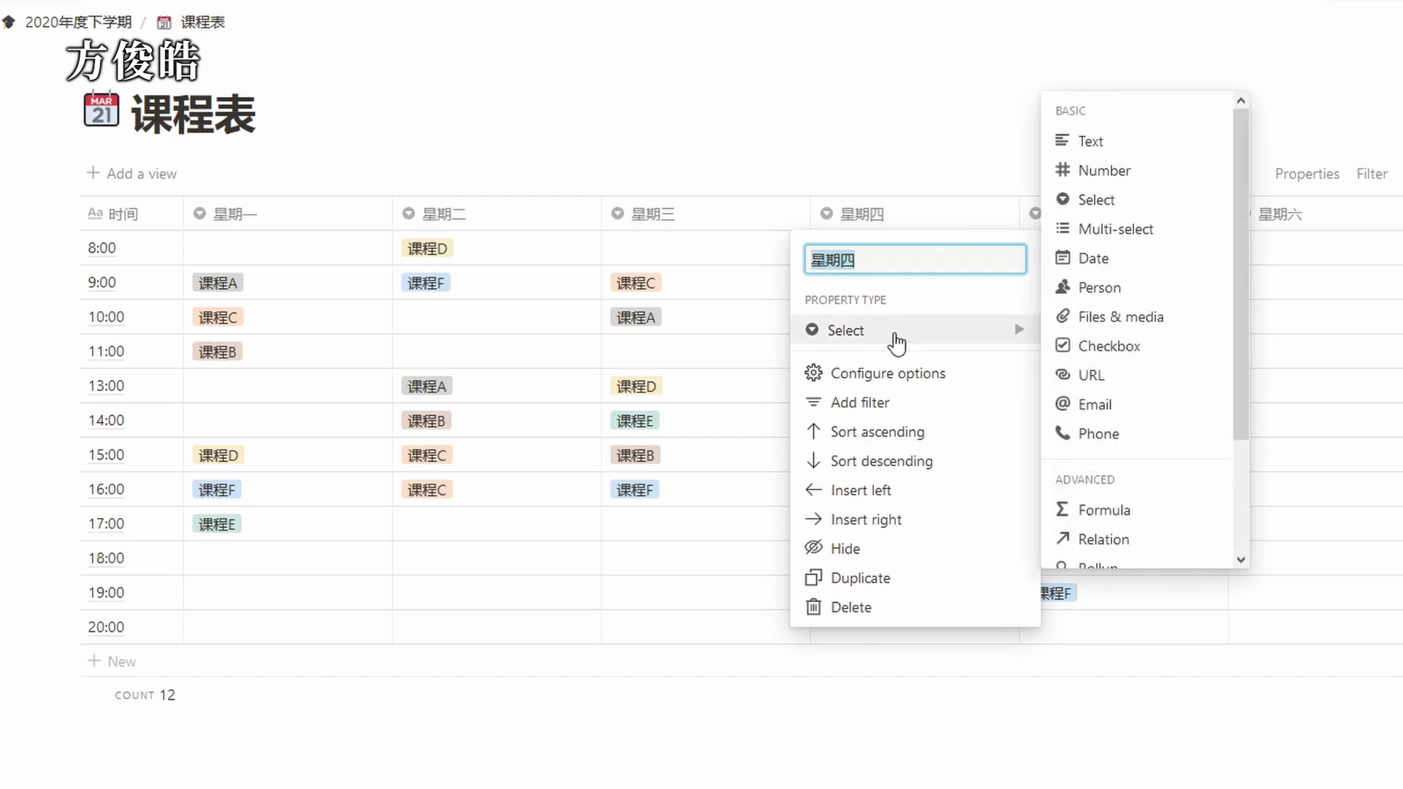
{"action": "left_click", "coordinate": [825, 724]}
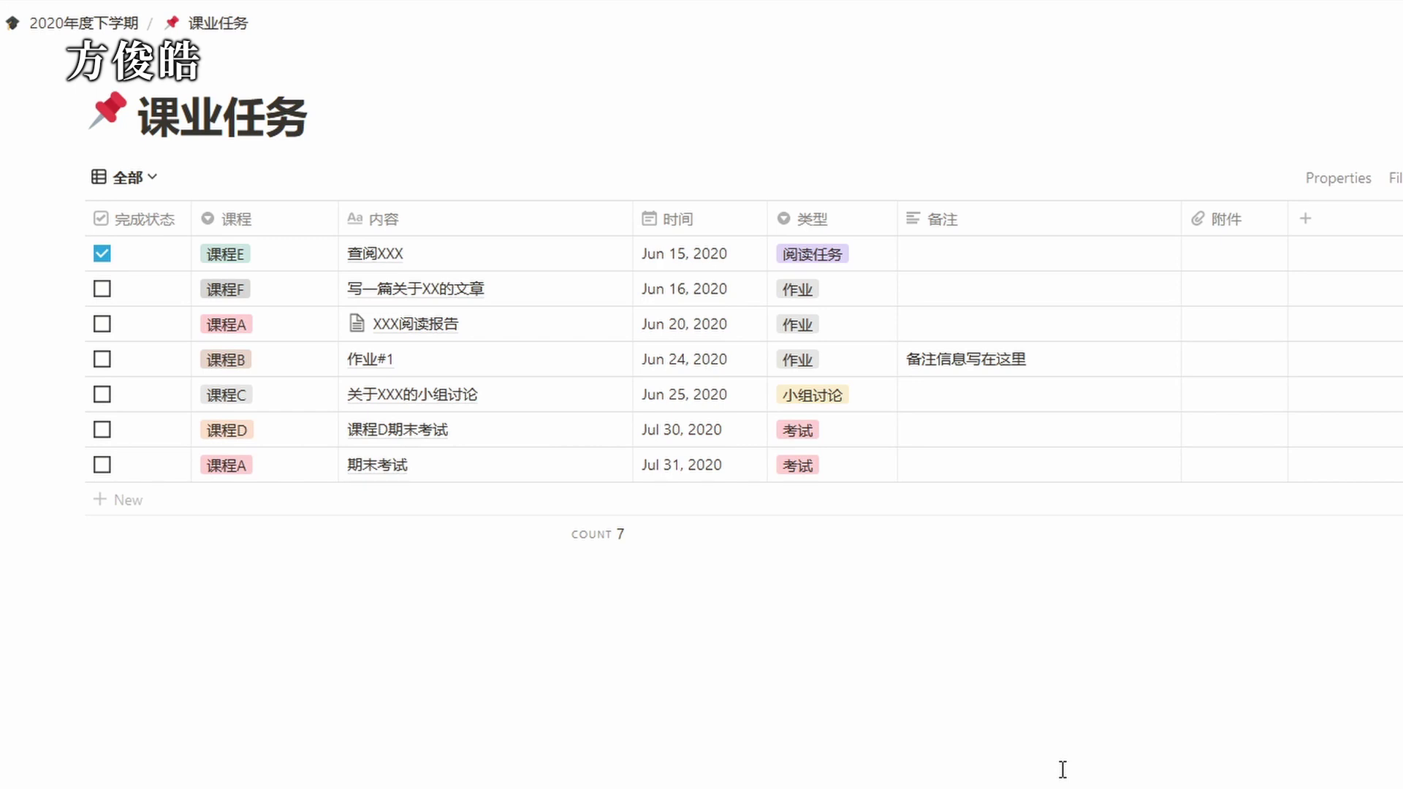
Add a new task row named 作业 #2 and assign it to 课程C.
{"action": "left_click", "coordinate": [129, 509]}
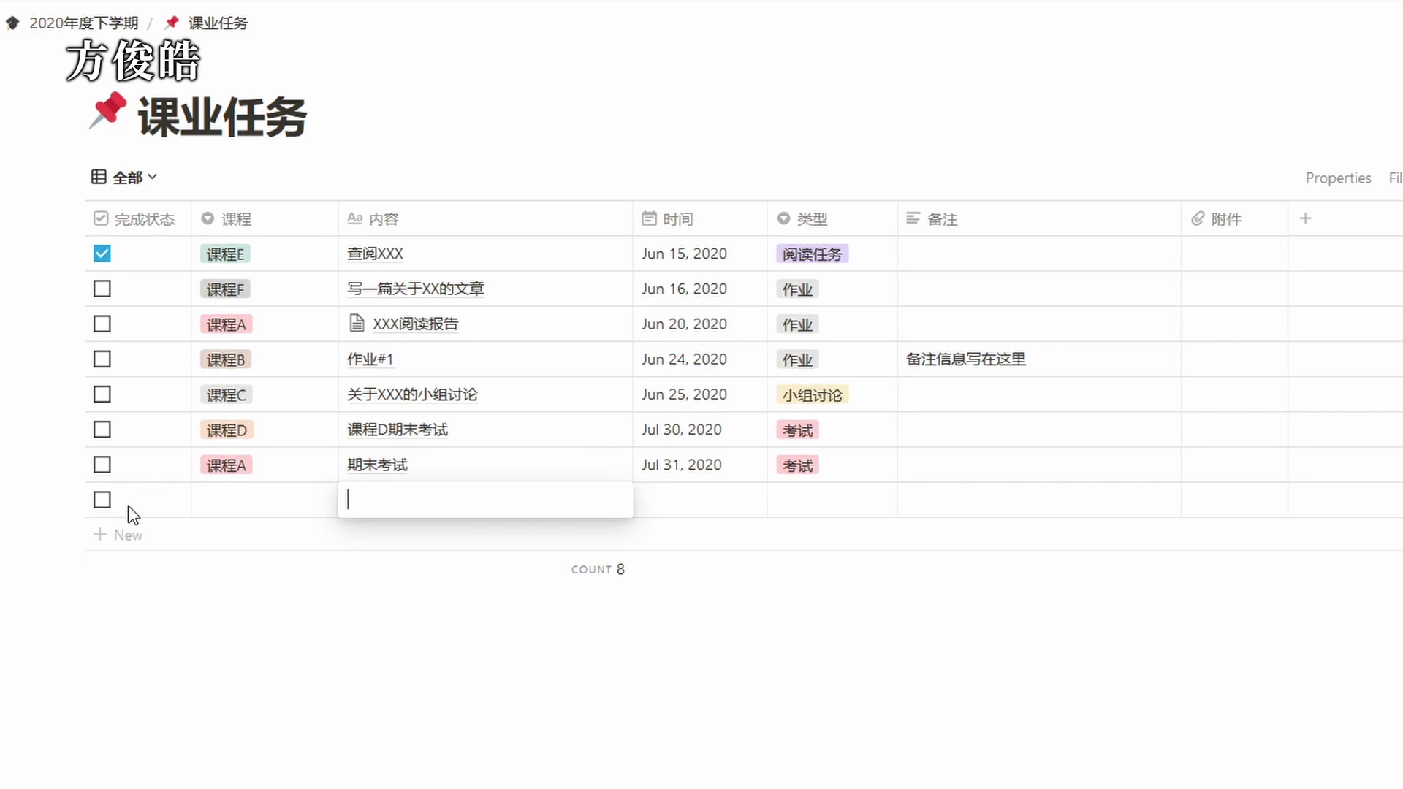
{"action": "type", "text": "作业 #@"}
{"action": "key", "text": "BackSpace"}
{"action": "type", "text": "2"}
{"action": "key", "text": "Escape"}
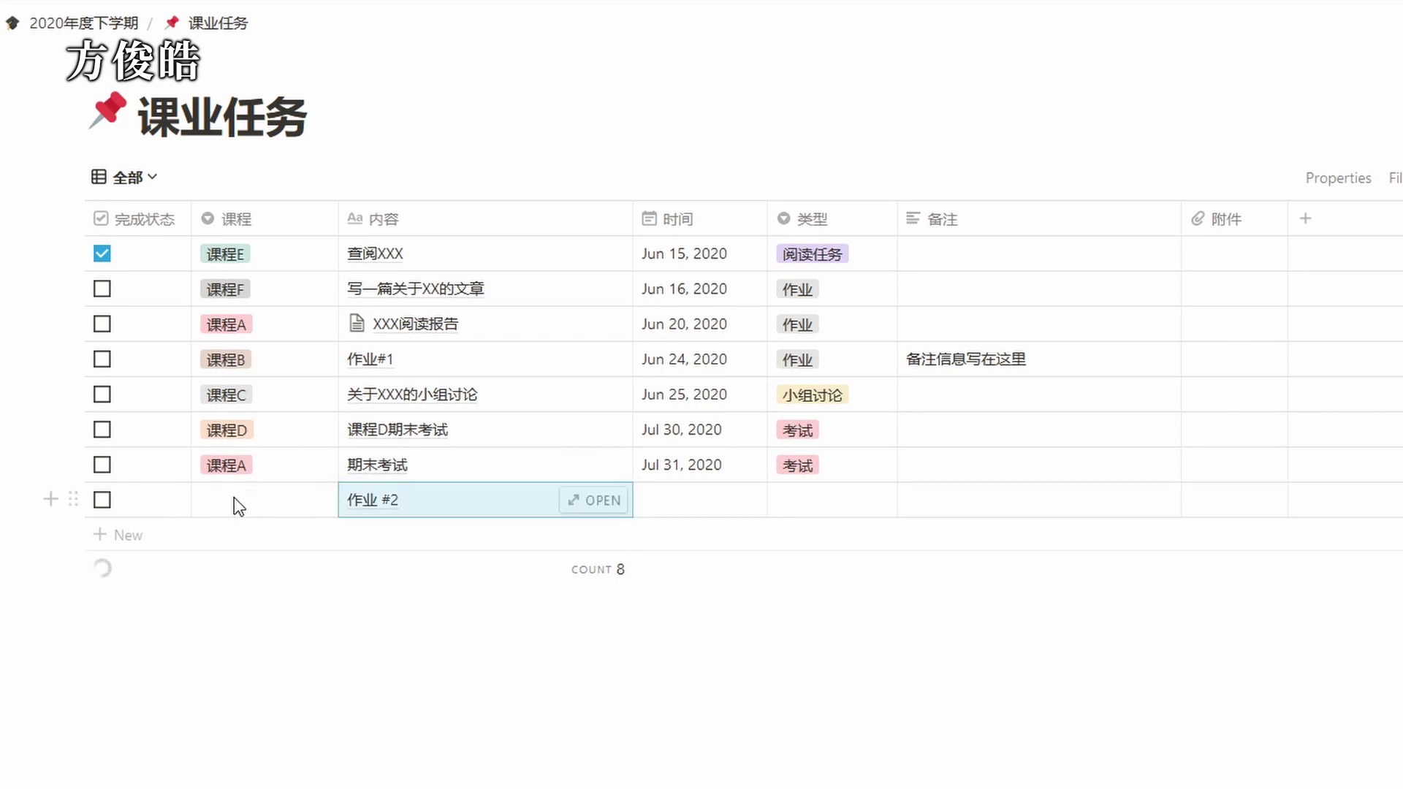
{"action": "left_click", "coordinate": [233, 499]}
{"action": "left_click", "coordinate": [289, 630]}
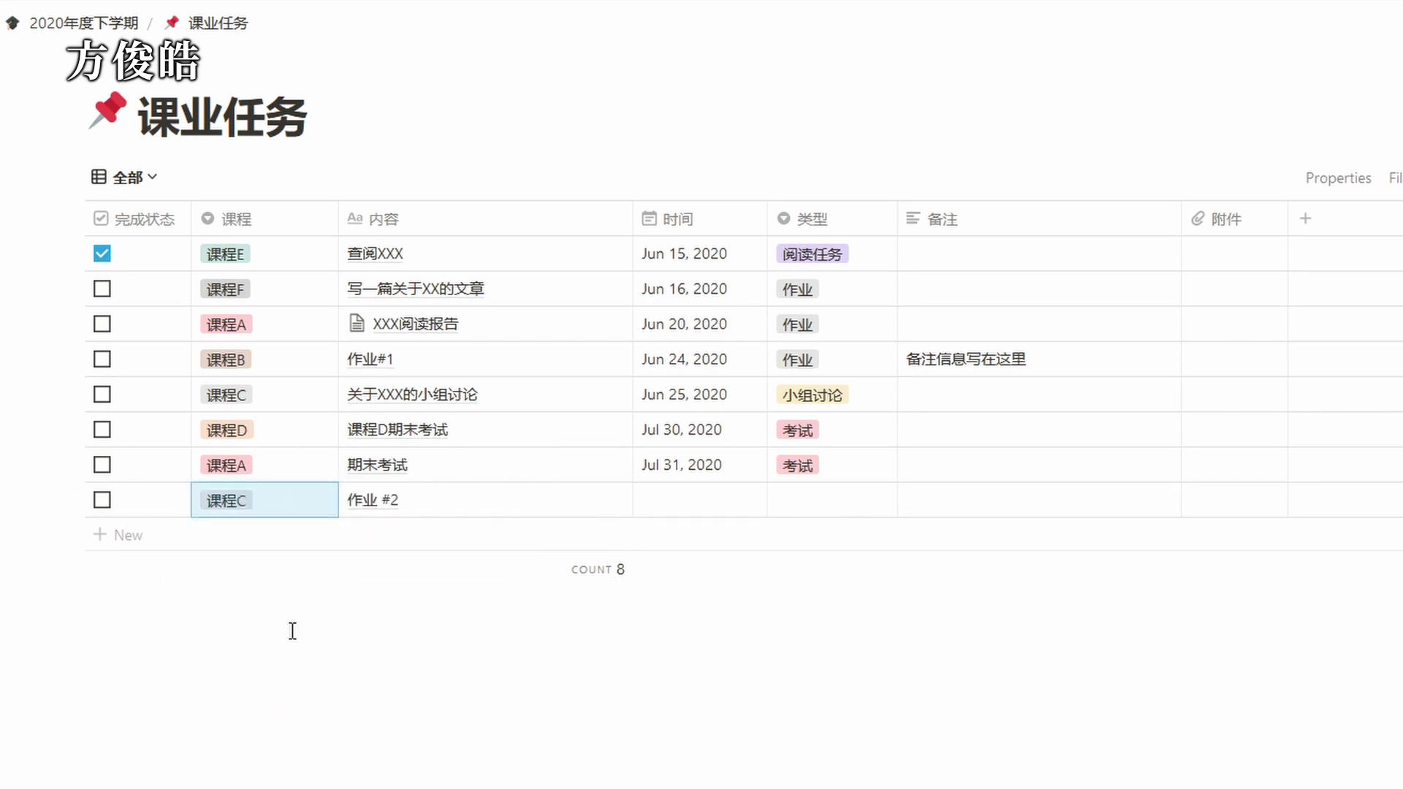
Give 作业 #2 a due date of Jun 26, 2020, type 作业, and the note 备注.
{"action": "left_click", "coordinate": [711, 499]}
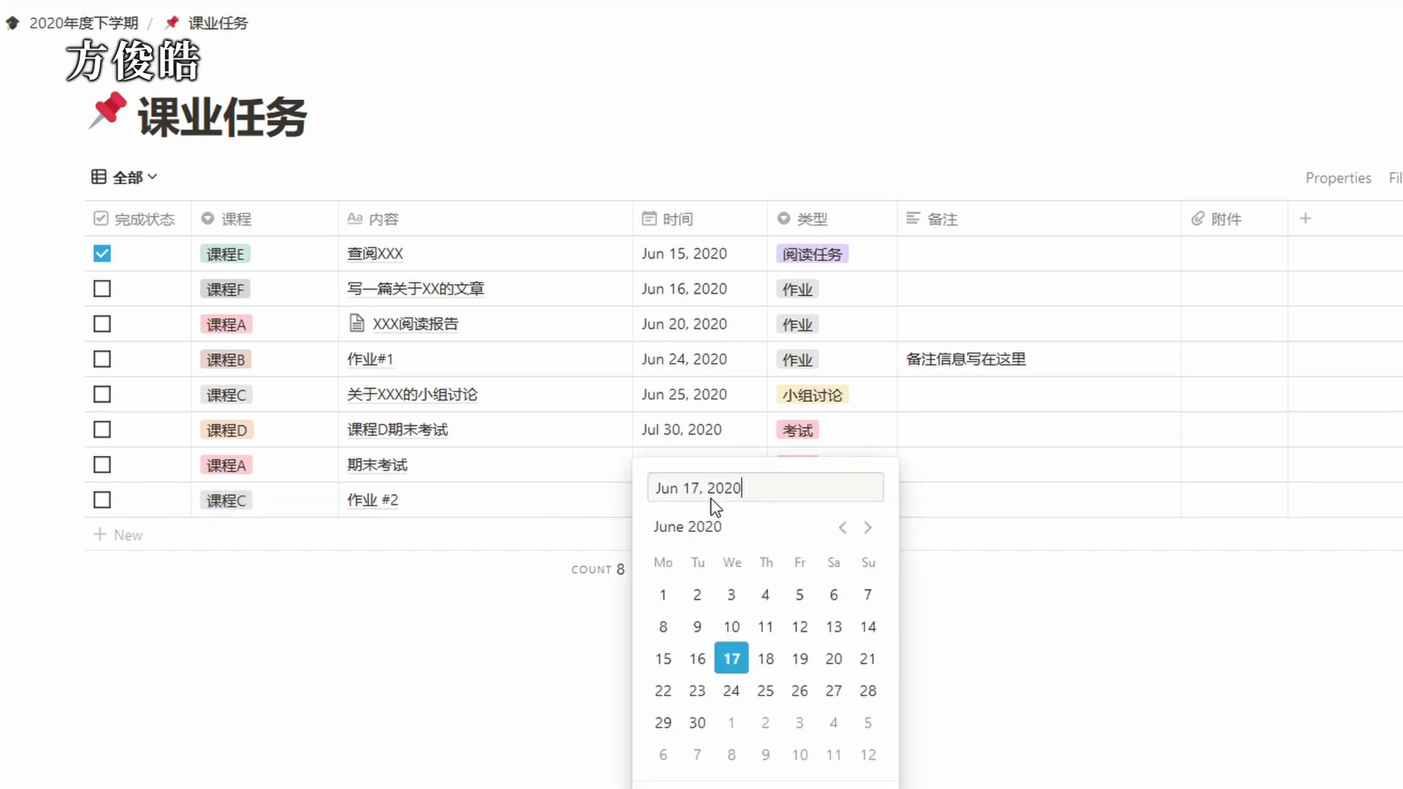
{"action": "left_click", "coordinate": [801, 692]}
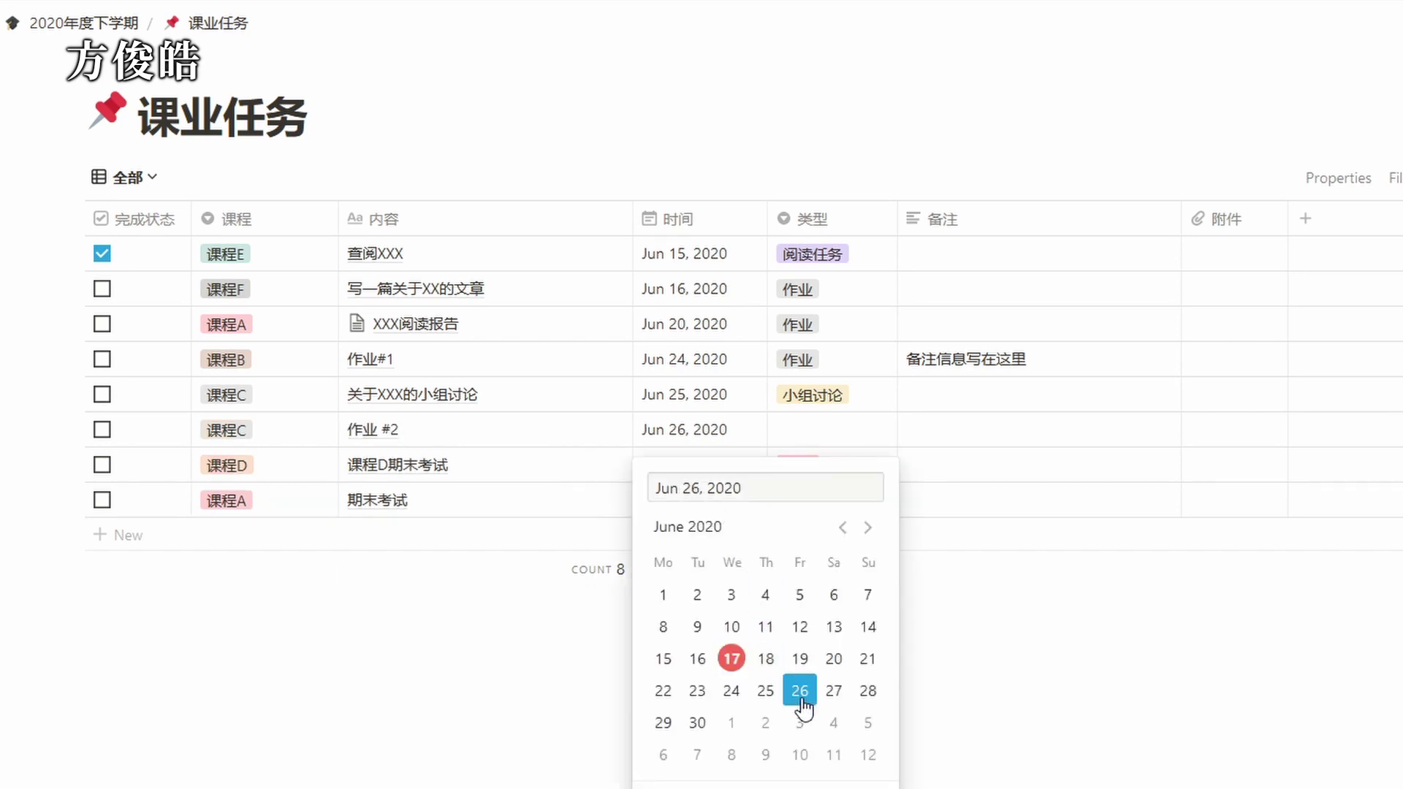
{"action": "left_click", "coordinate": [823, 429]}
{"action": "left_click", "coordinate": [823, 429]}
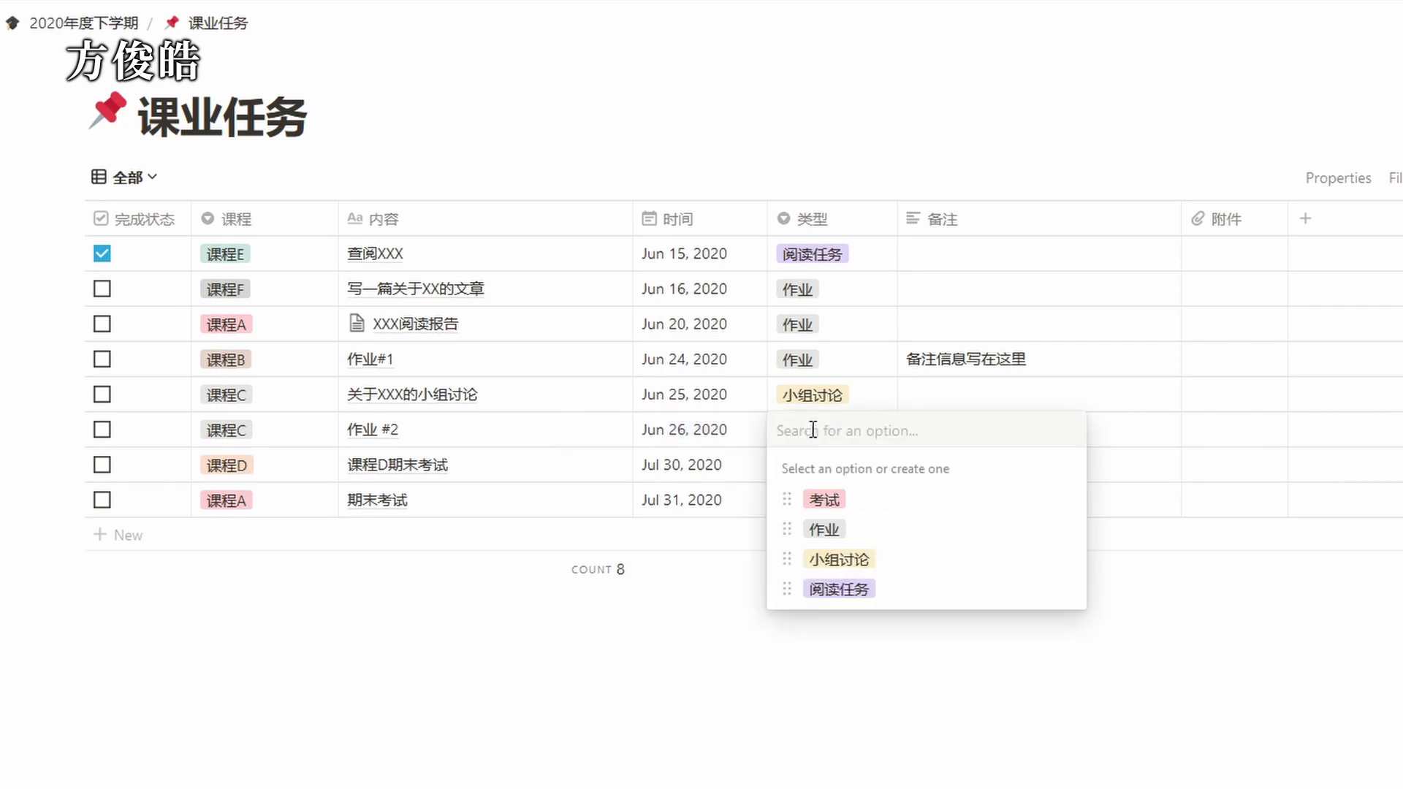
{"action": "left_click", "coordinate": [833, 529]}
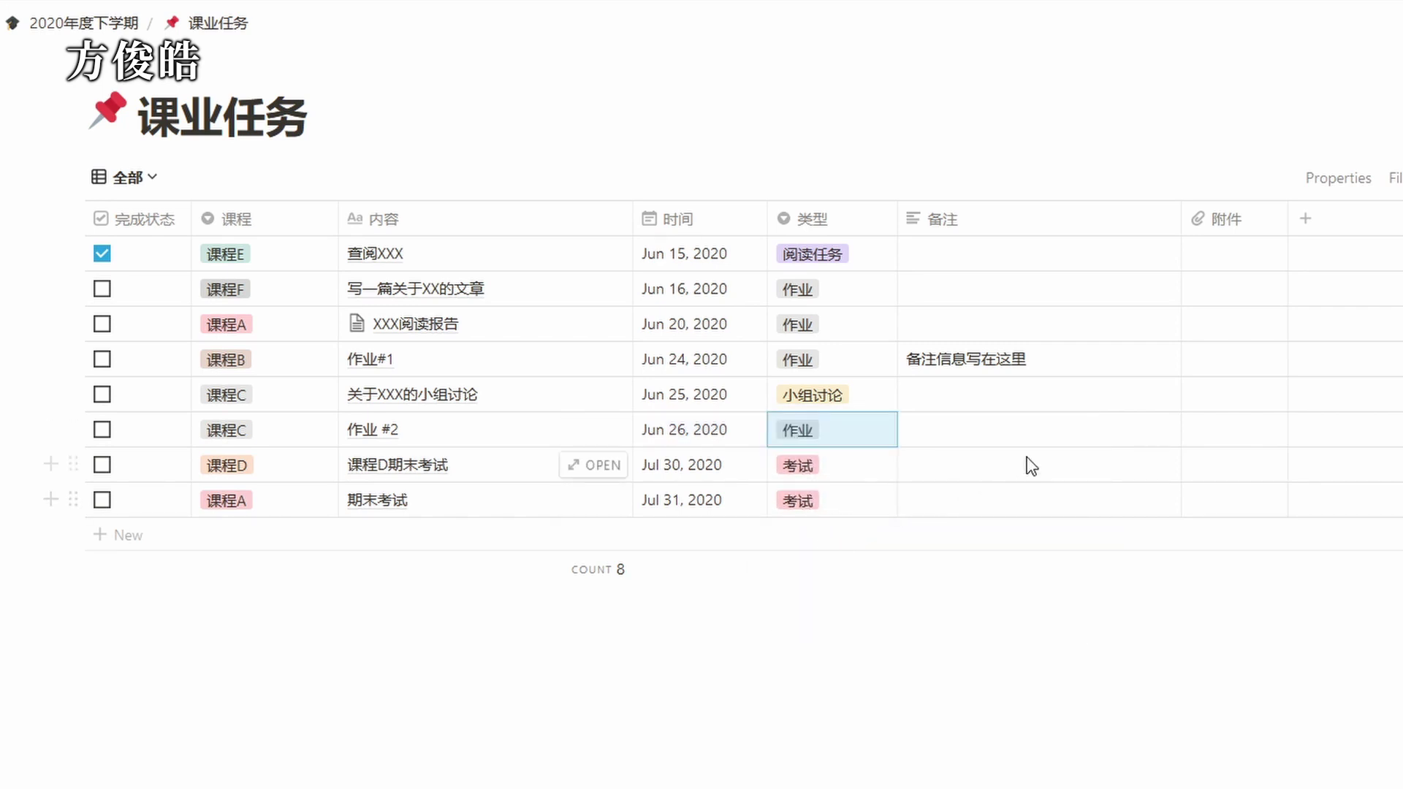
{"action": "left_click", "coordinate": [1052, 444]}
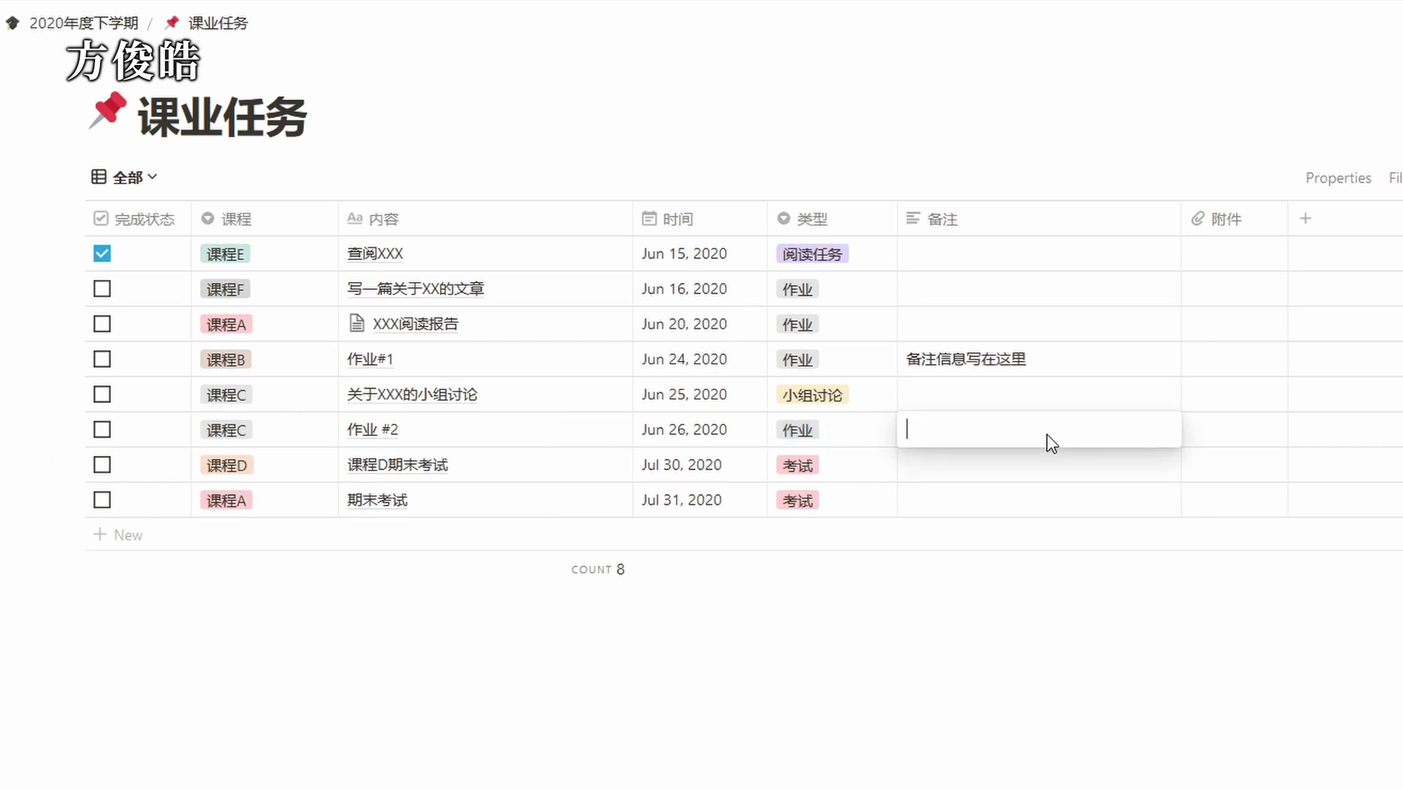
{"action": "type", "text": "备注"}
{"action": "key", "text": "Escape"}
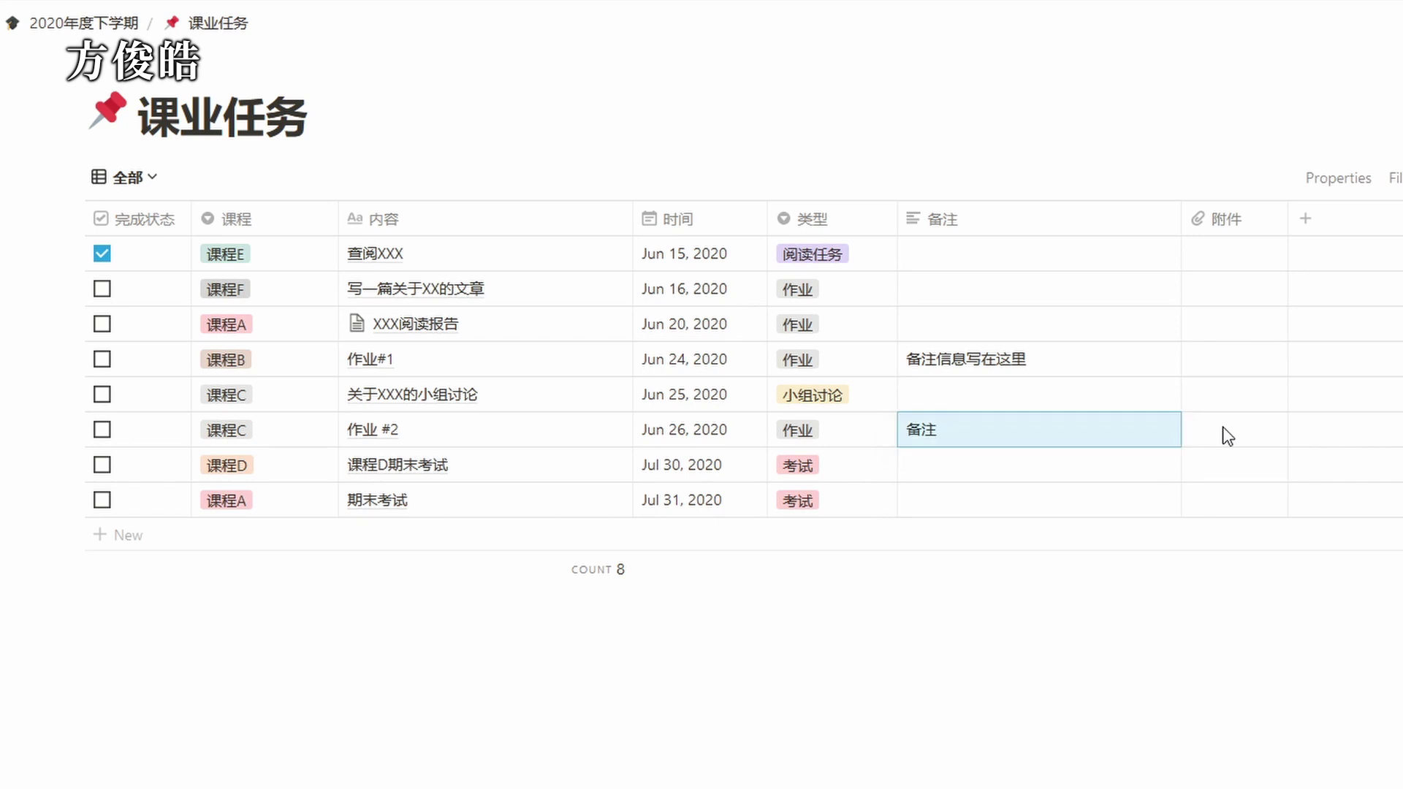
{"action": "left_click", "coordinate": [1234, 430]}
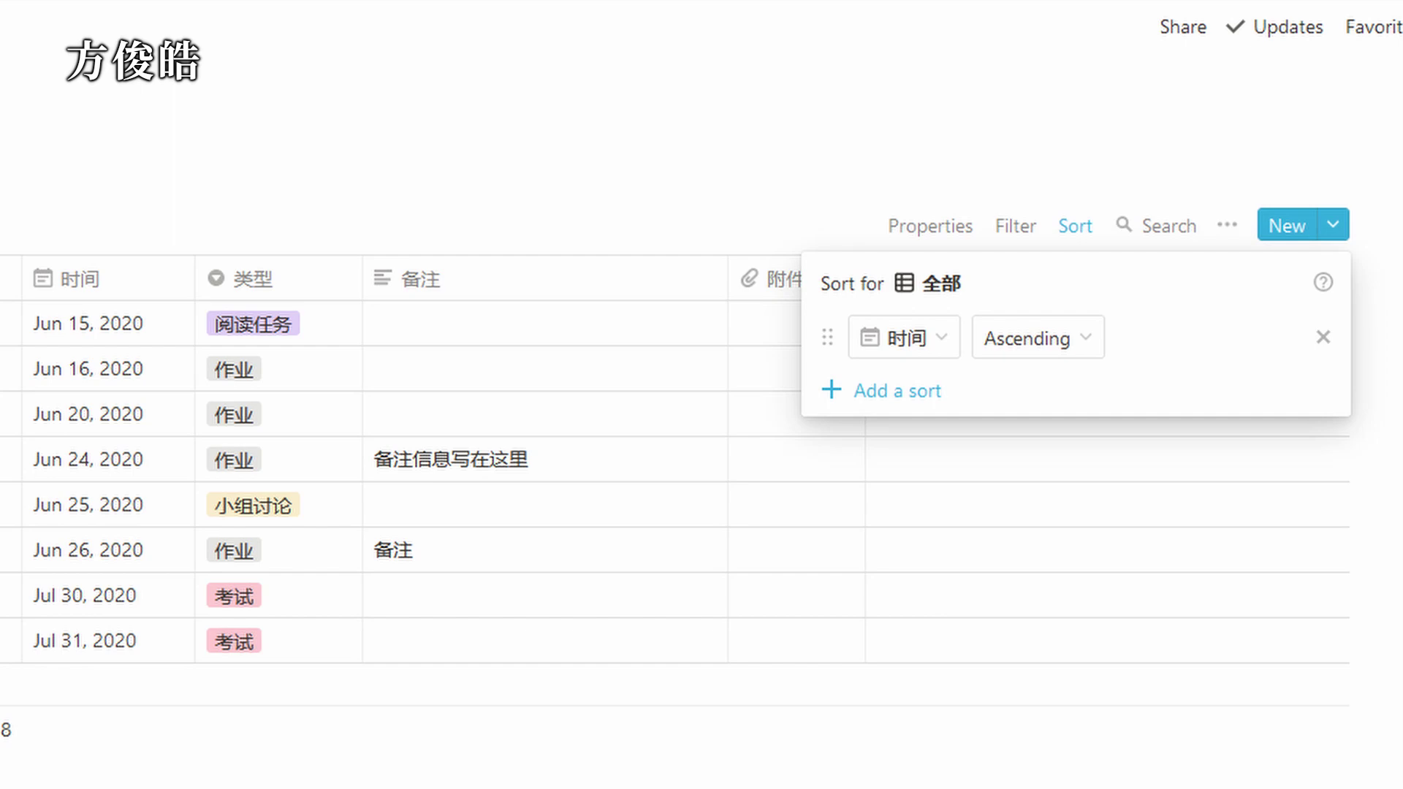
Dismiss the Sort popup, leaving the tasks sorted by 时间 ascending.
{"action": "key", "text": "Escape"}
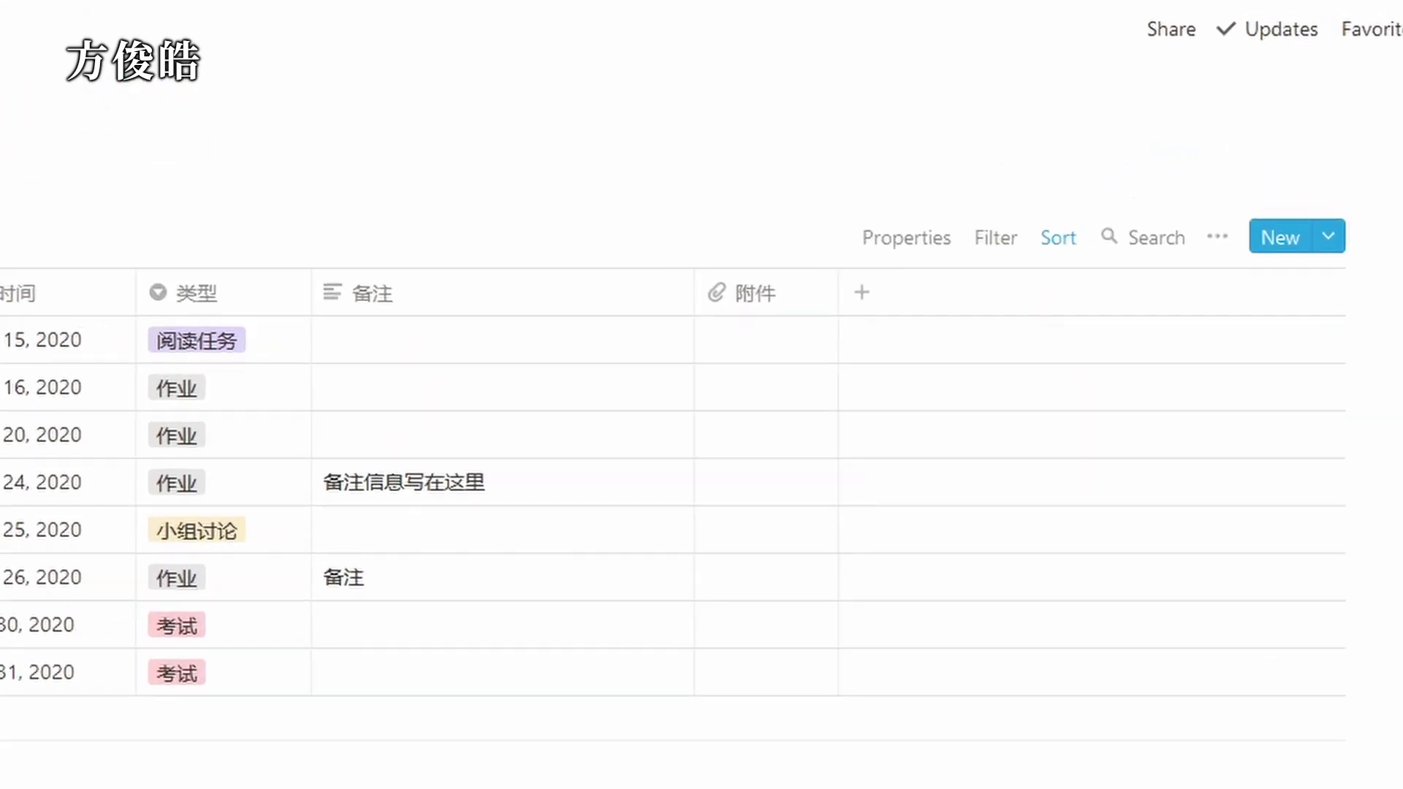
Filter the 全部 view to 完成状态 unchecked, then mark 关于XXX的小组讨论 as complete.
{"action": "left_click", "coordinate": [1006, 239]}
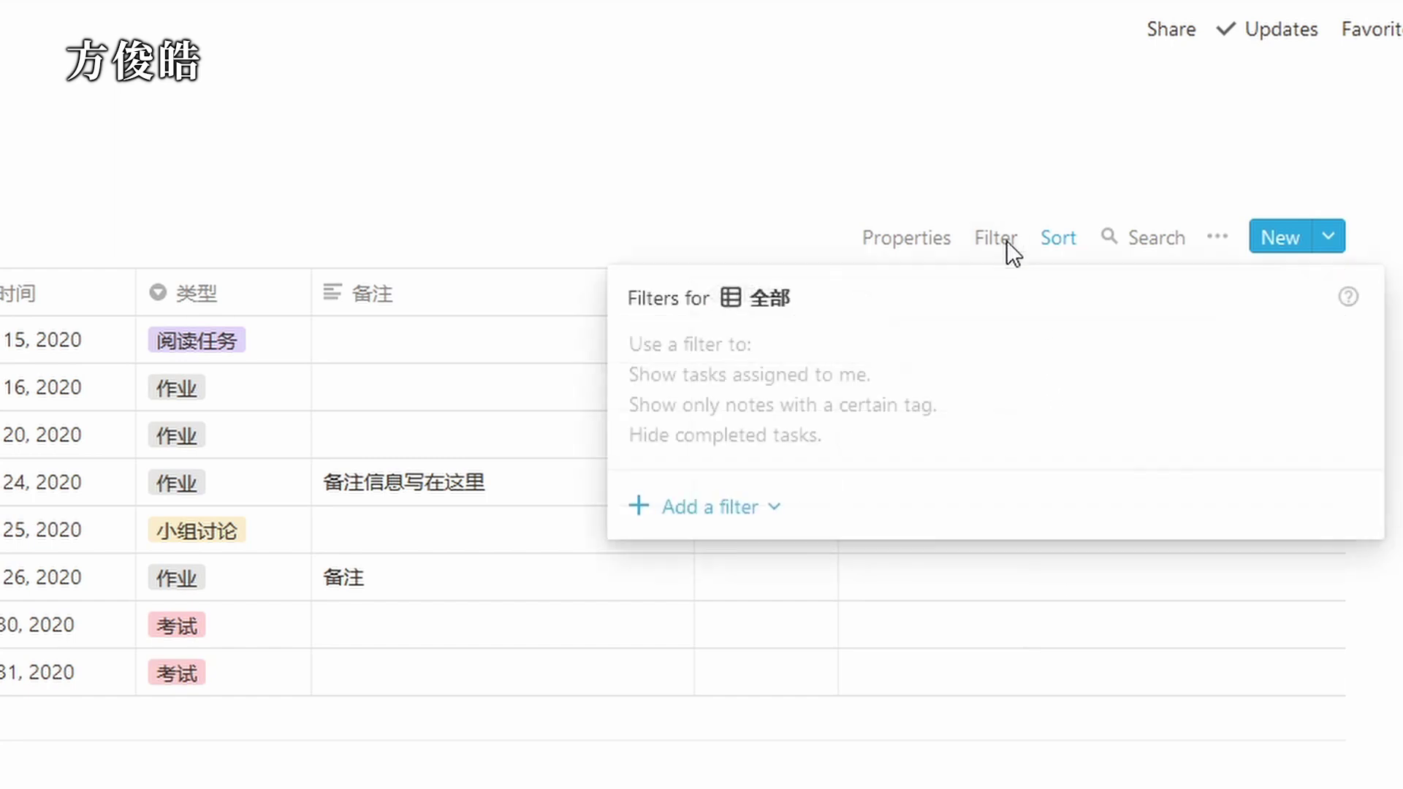
{"action": "left_click", "coordinate": [760, 508]}
{"action": "left_click", "coordinate": [739, 560]}
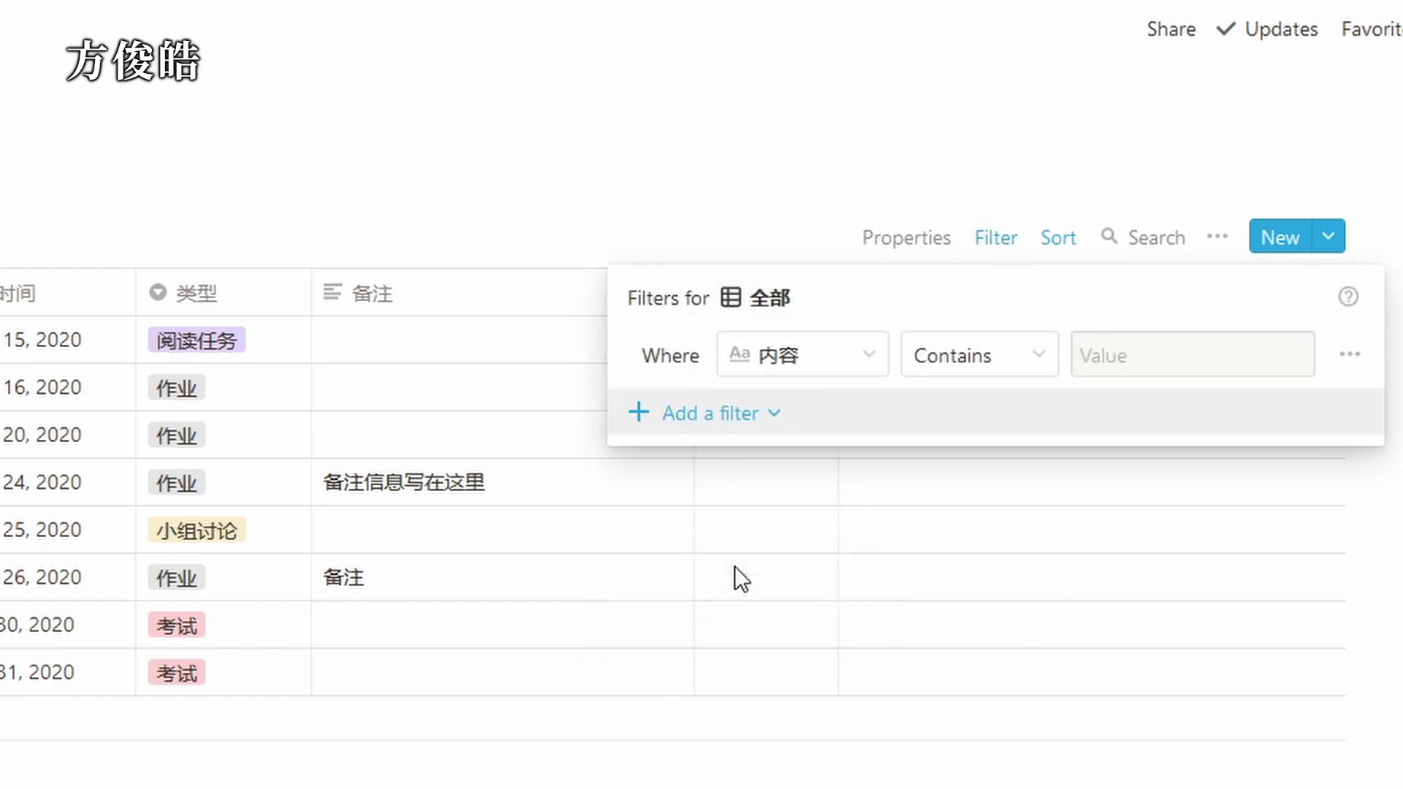
{"action": "left_click", "coordinate": [819, 360]}
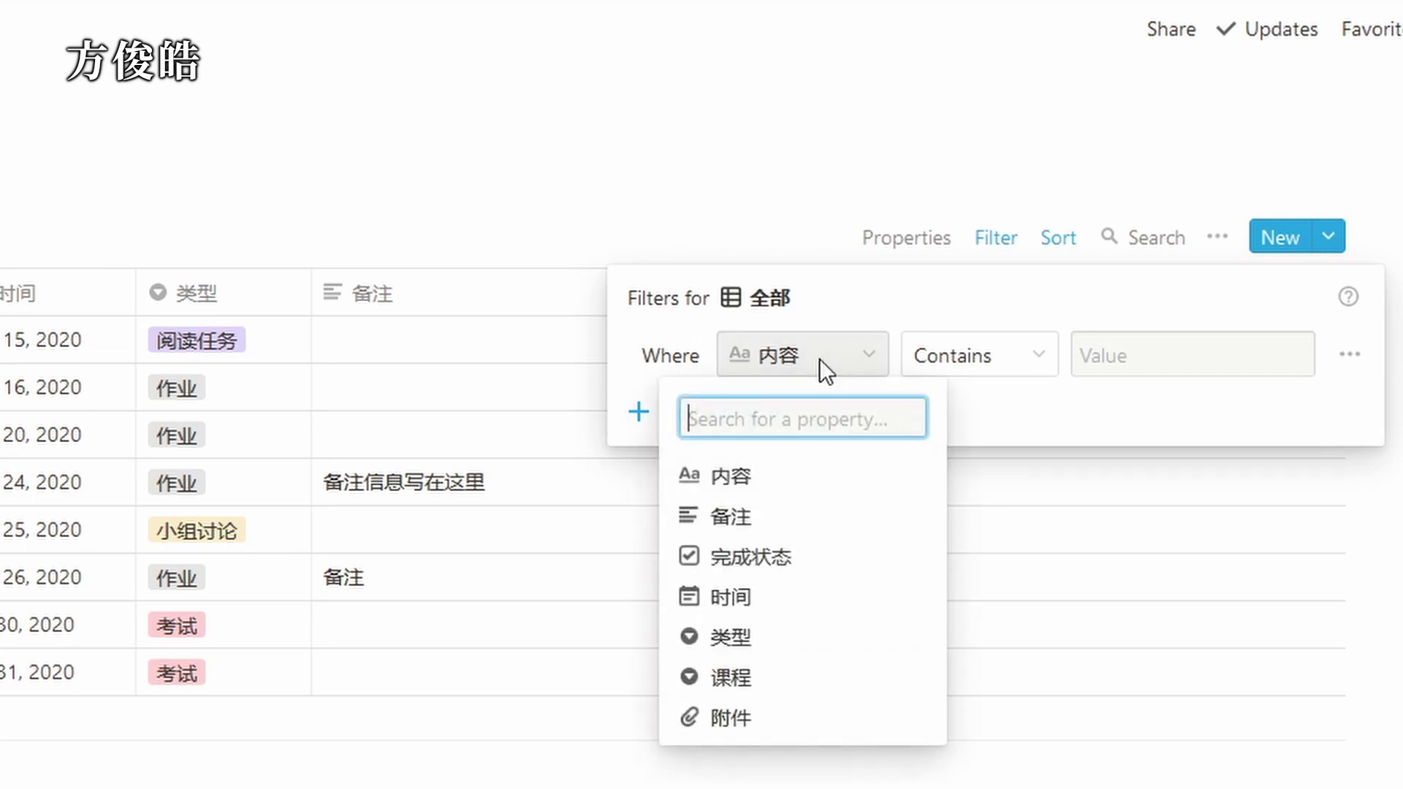
{"action": "left_click", "coordinate": [813, 557]}
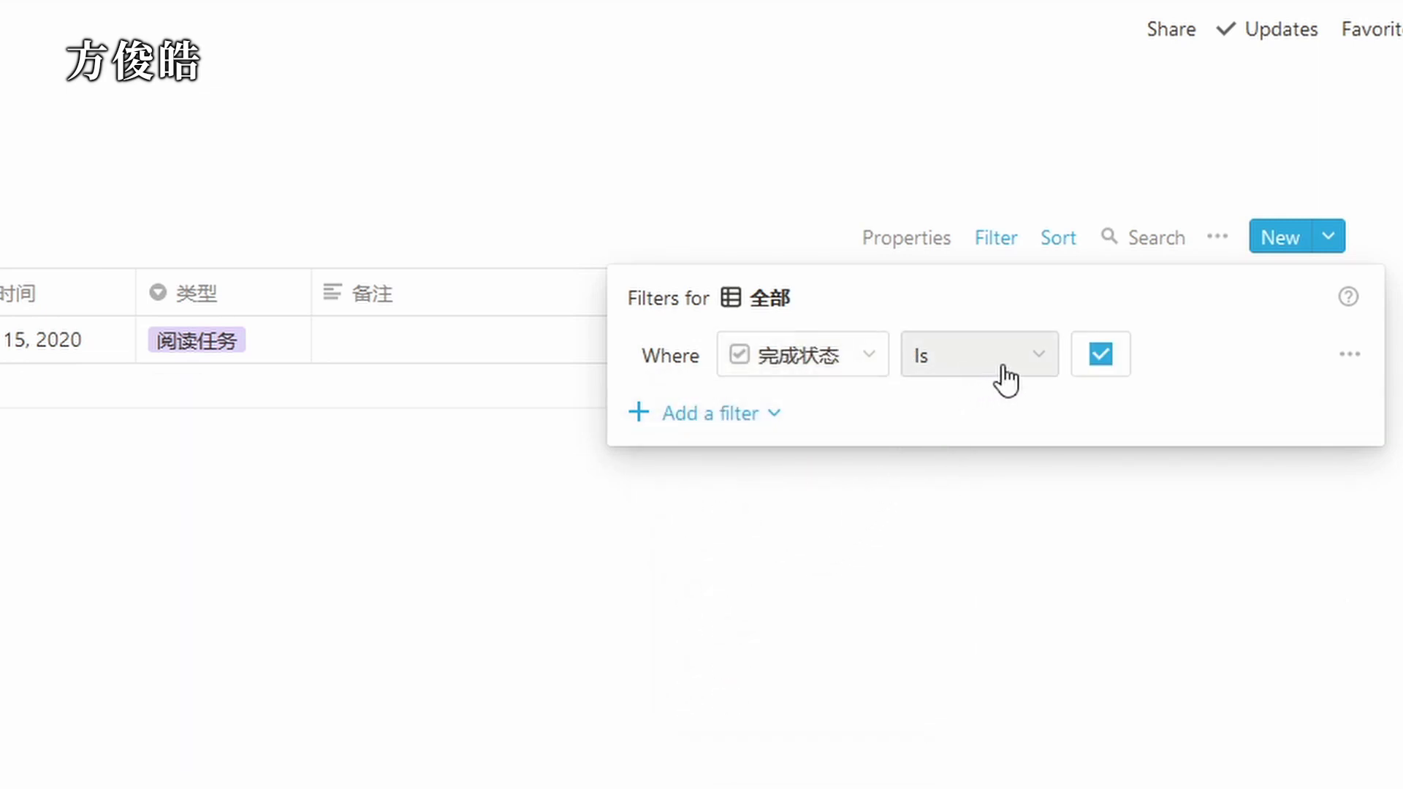
{"action": "left_click", "coordinate": [1102, 357]}
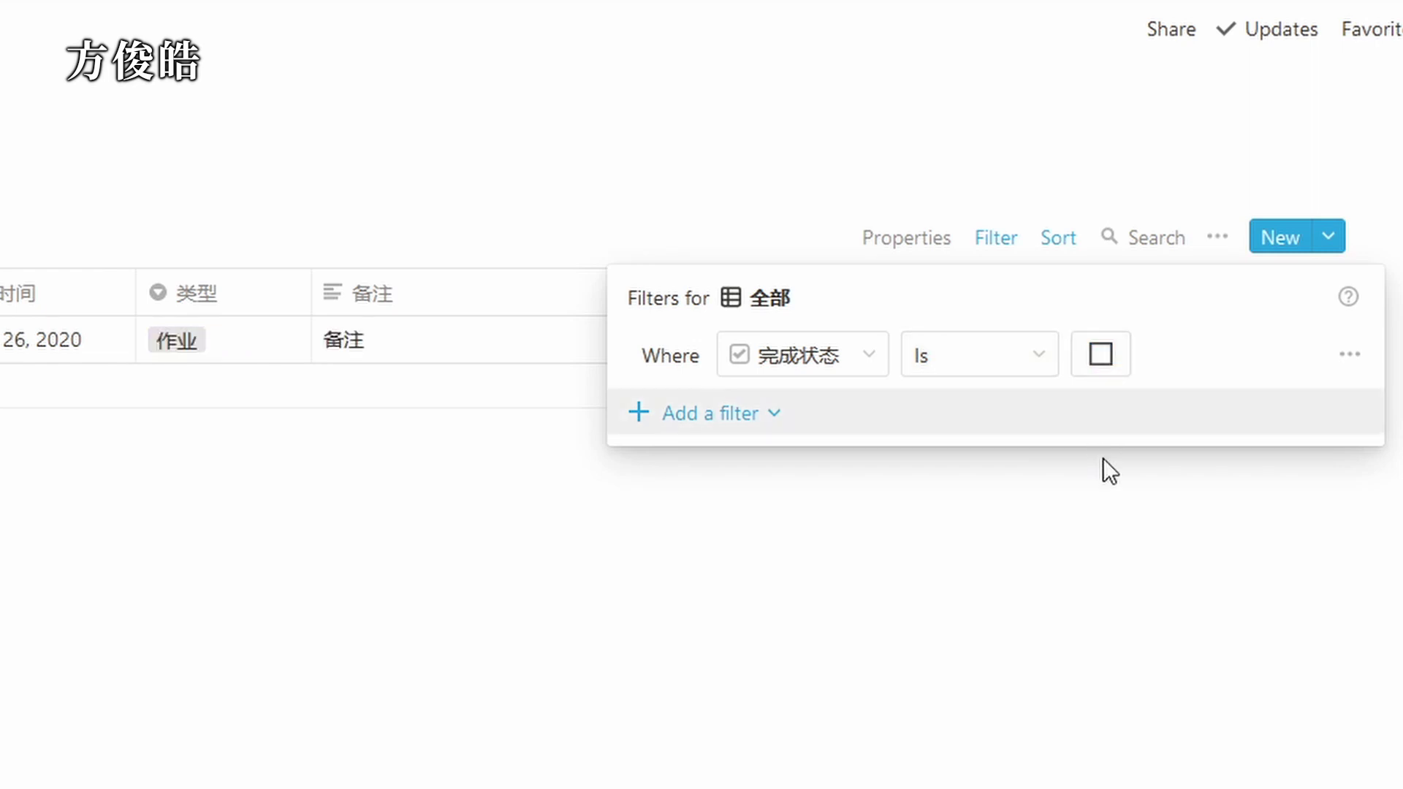
{"action": "left_click", "coordinate": [1111, 520]}
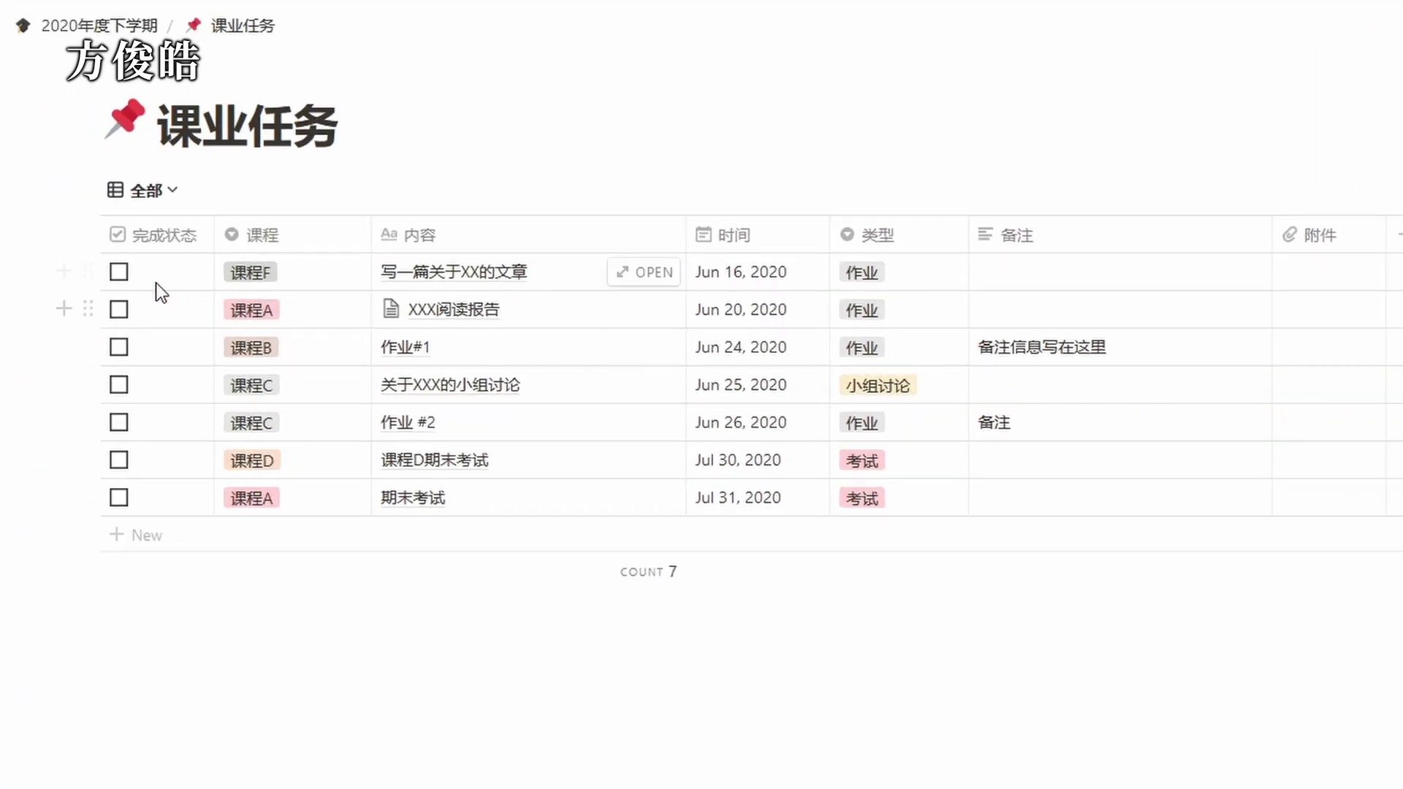
{"action": "left_click", "coordinate": [120, 384]}
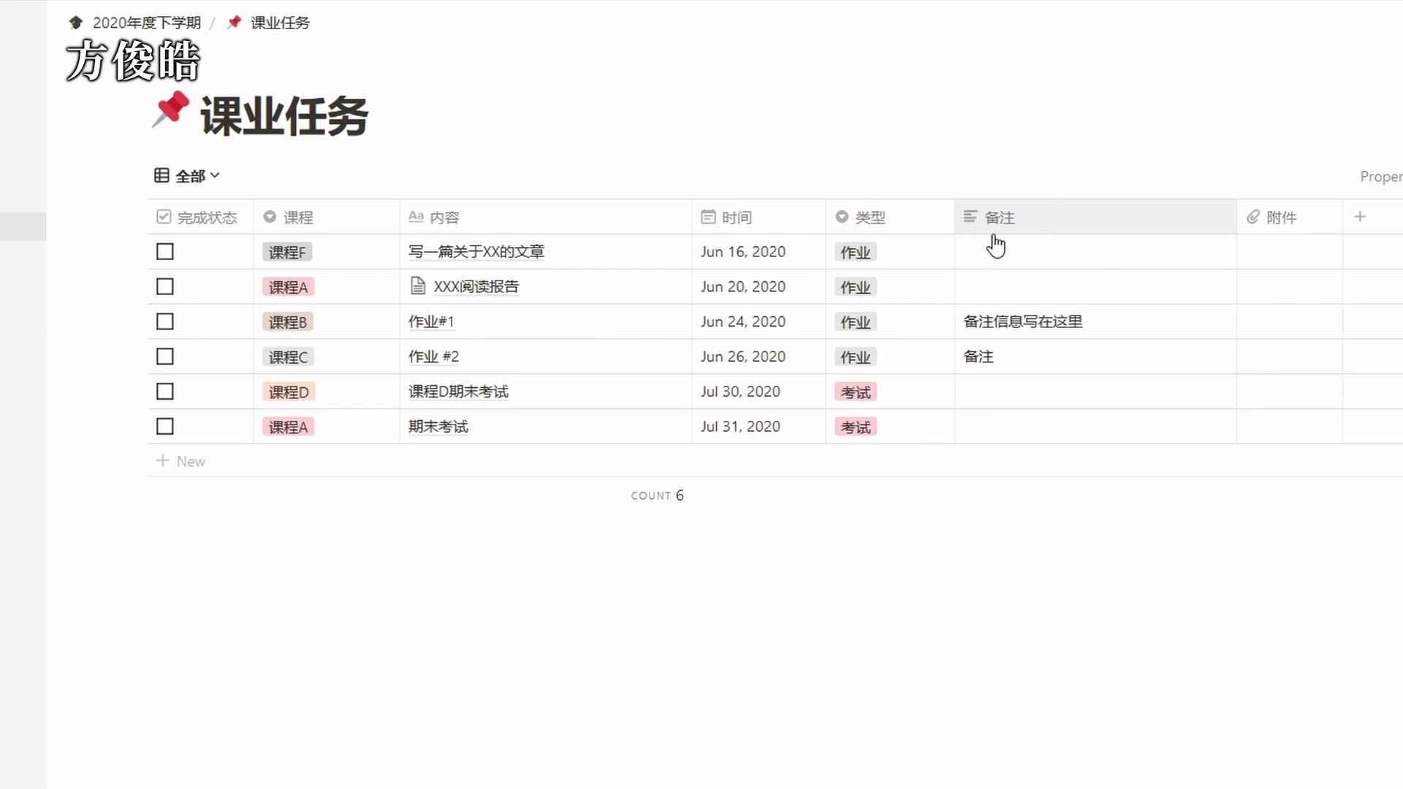
Look through the database's 课程A and 【作业】 views.
{"action": "left_click", "coordinate": [188, 182]}
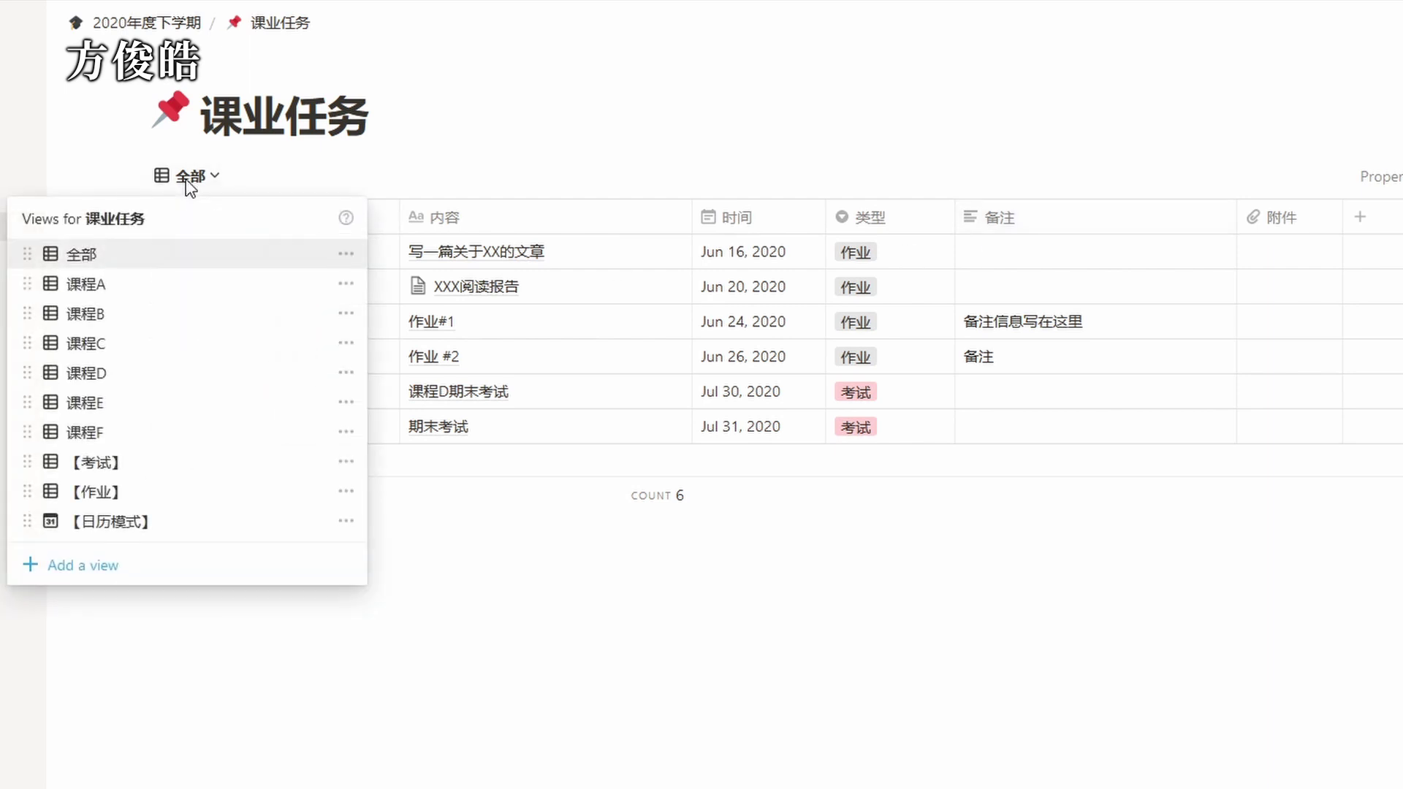
{"action": "left_click", "coordinate": [155, 288]}
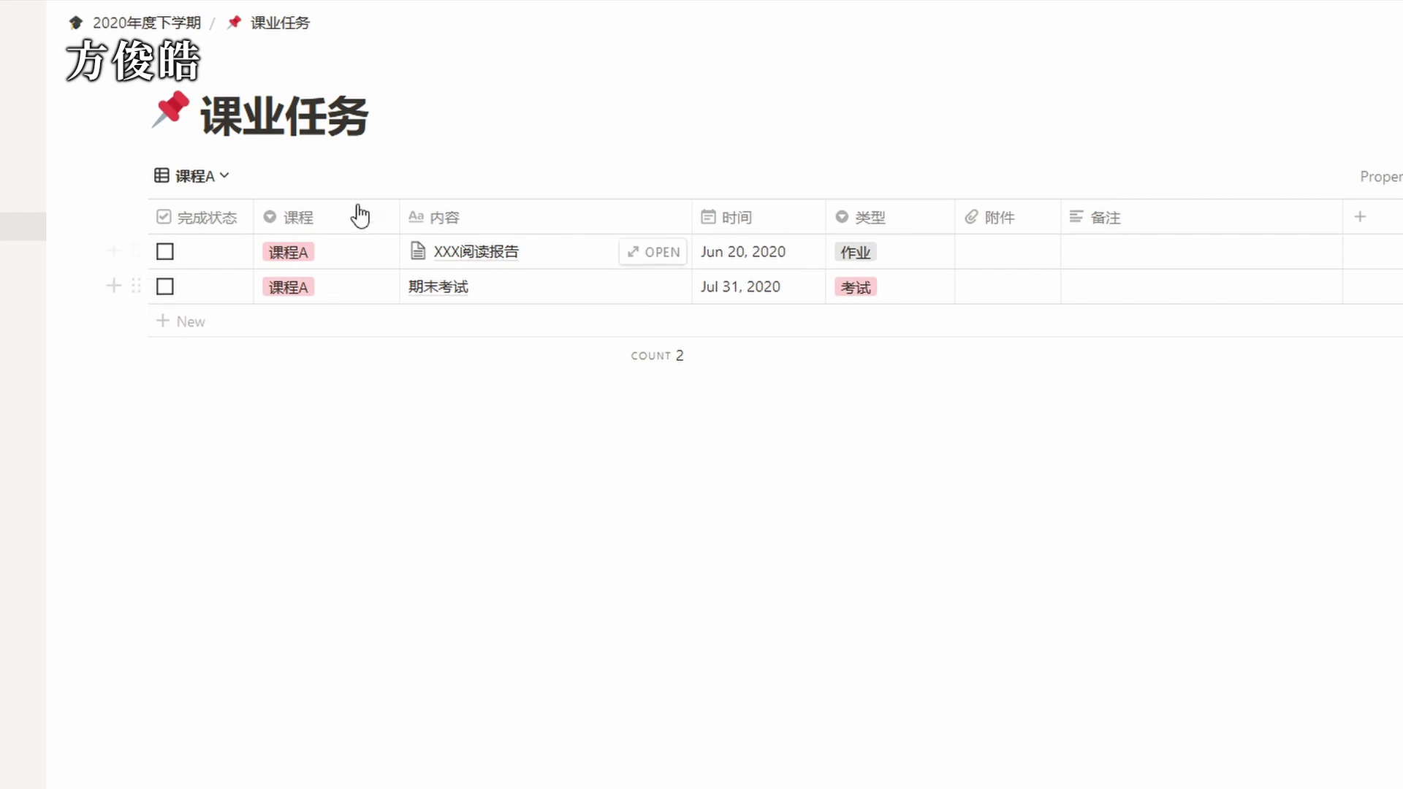
{"action": "mouse_move", "coordinate": [351, 353]}
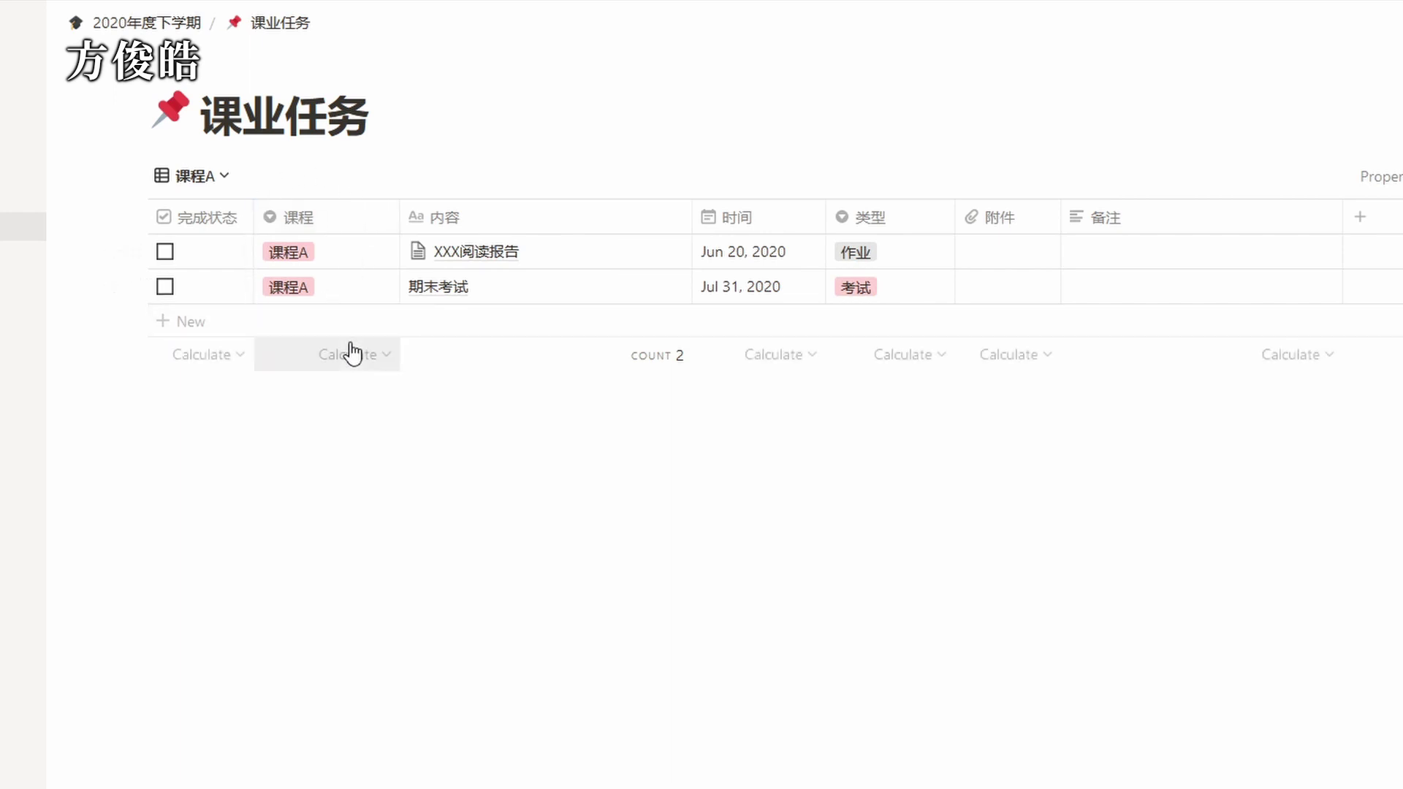
{"action": "left_click", "coordinate": [211, 179]}
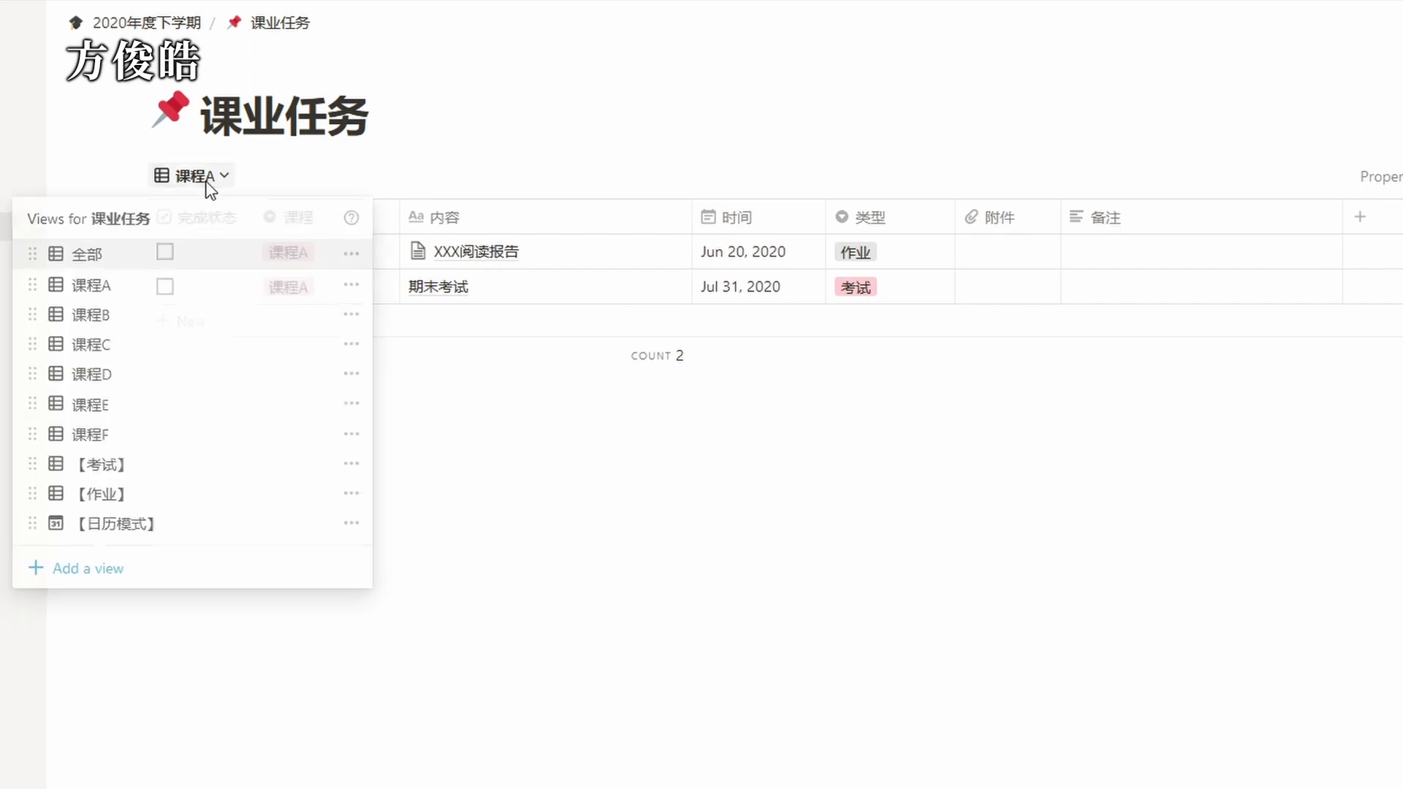
{"action": "left_click", "coordinate": [173, 492]}
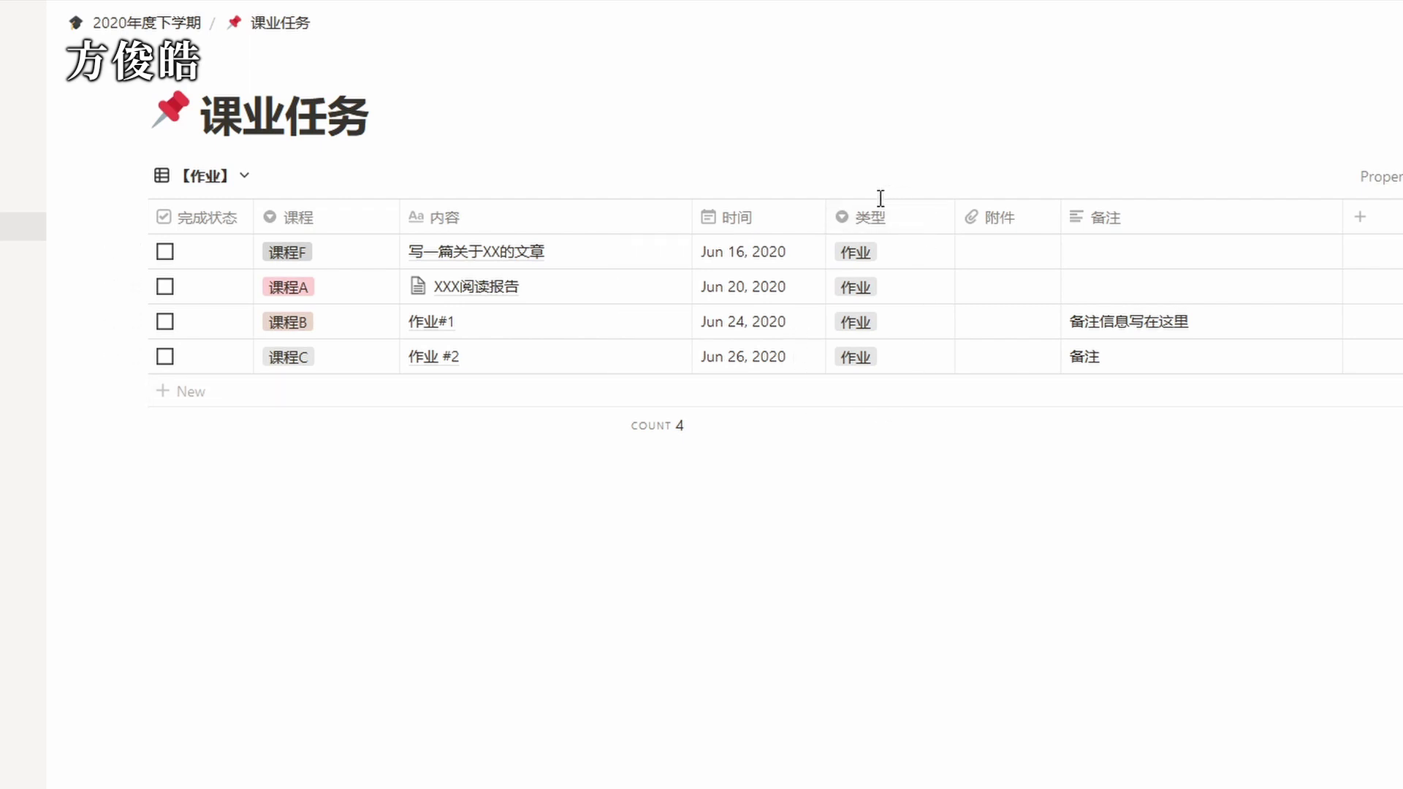
Switch to the 【日历模式】 calendar view and reopen the views list for 课业任务.
{"action": "left_click", "coordinate": [231, 186]}
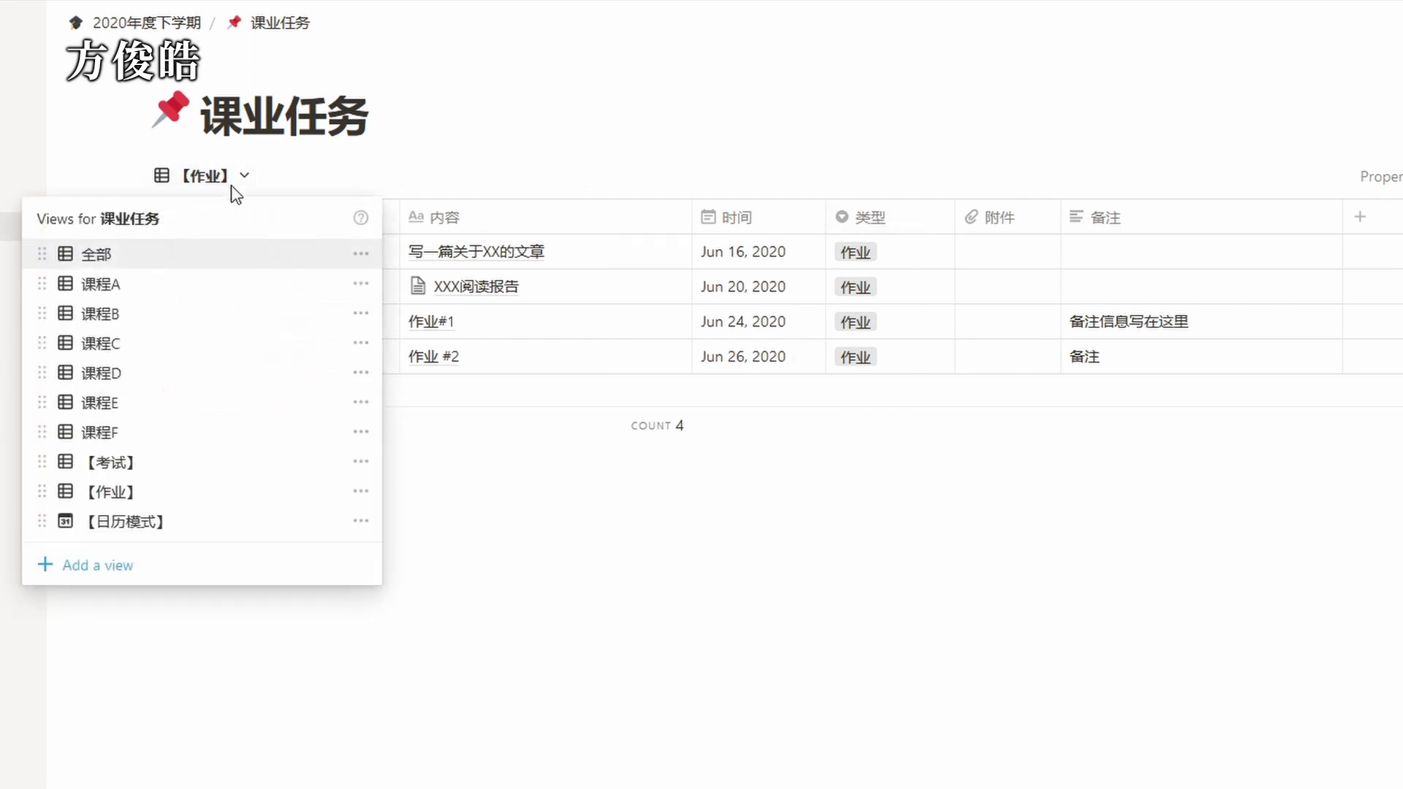
{"action": "left_click", "coordinate": [183, 522]}
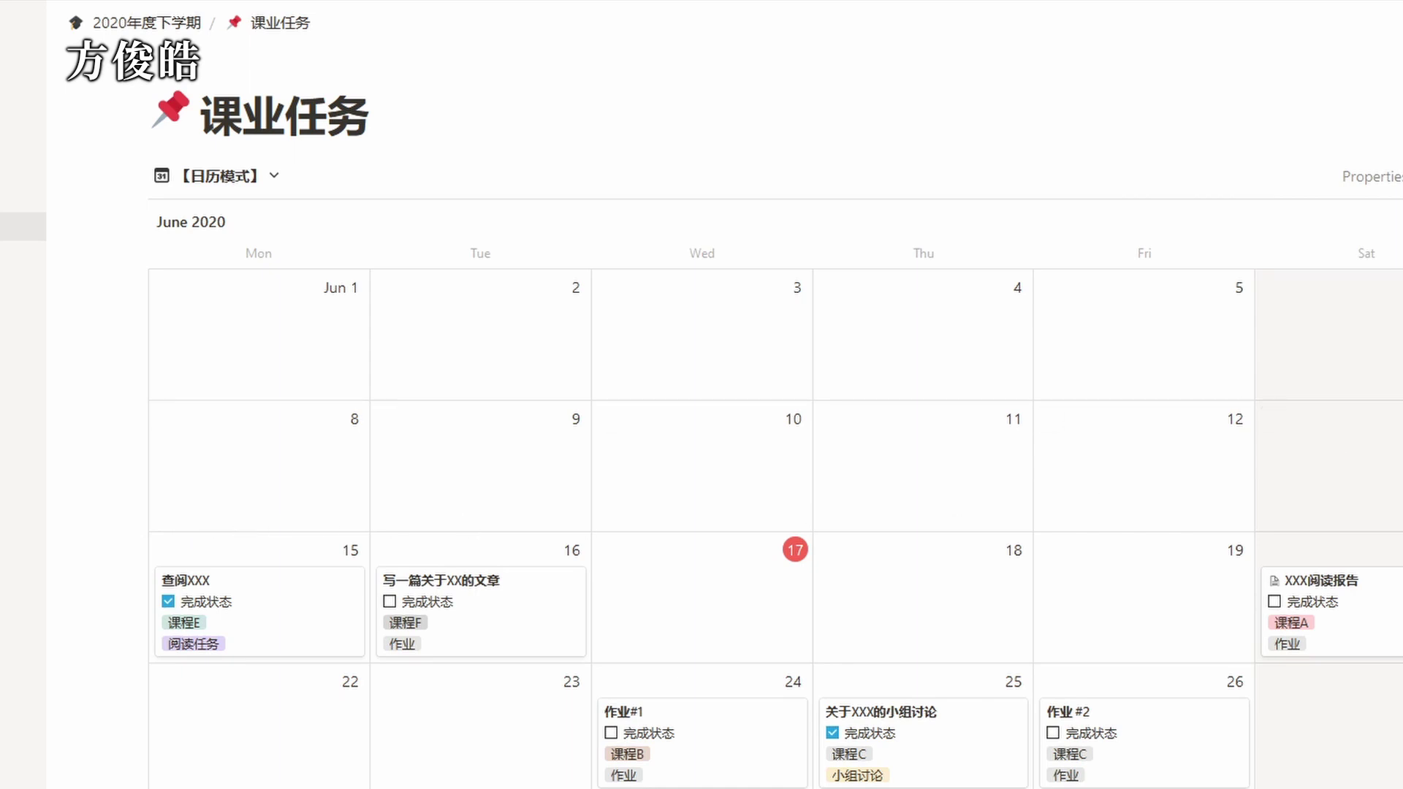
{"action": "scroll", "coordinate": [775, 439], "scroll_direction": "down", "scroll_amount": 3}
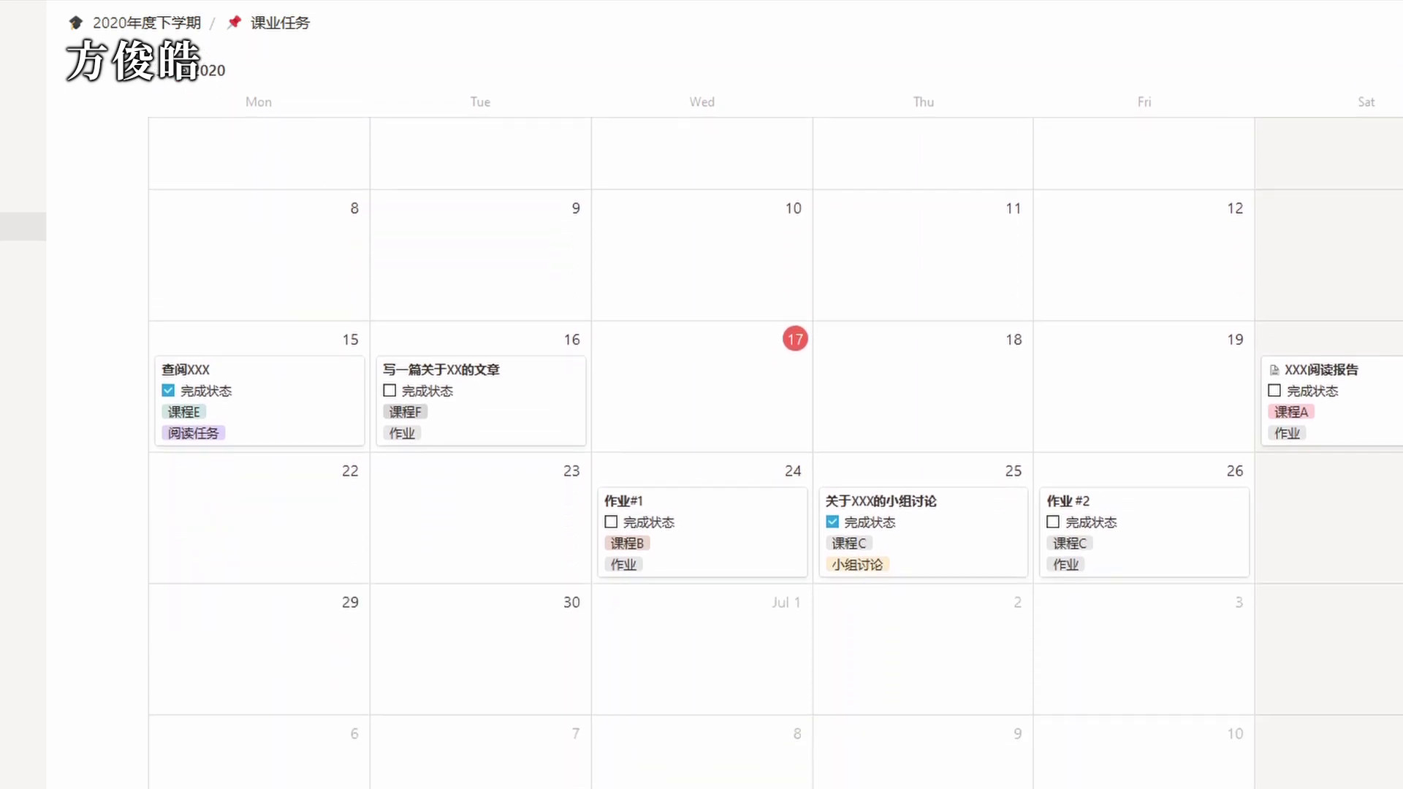
{"action": "scroll", "coordinate": [775, 439], "scroll_direction": "down", "scroll_amount": 1}
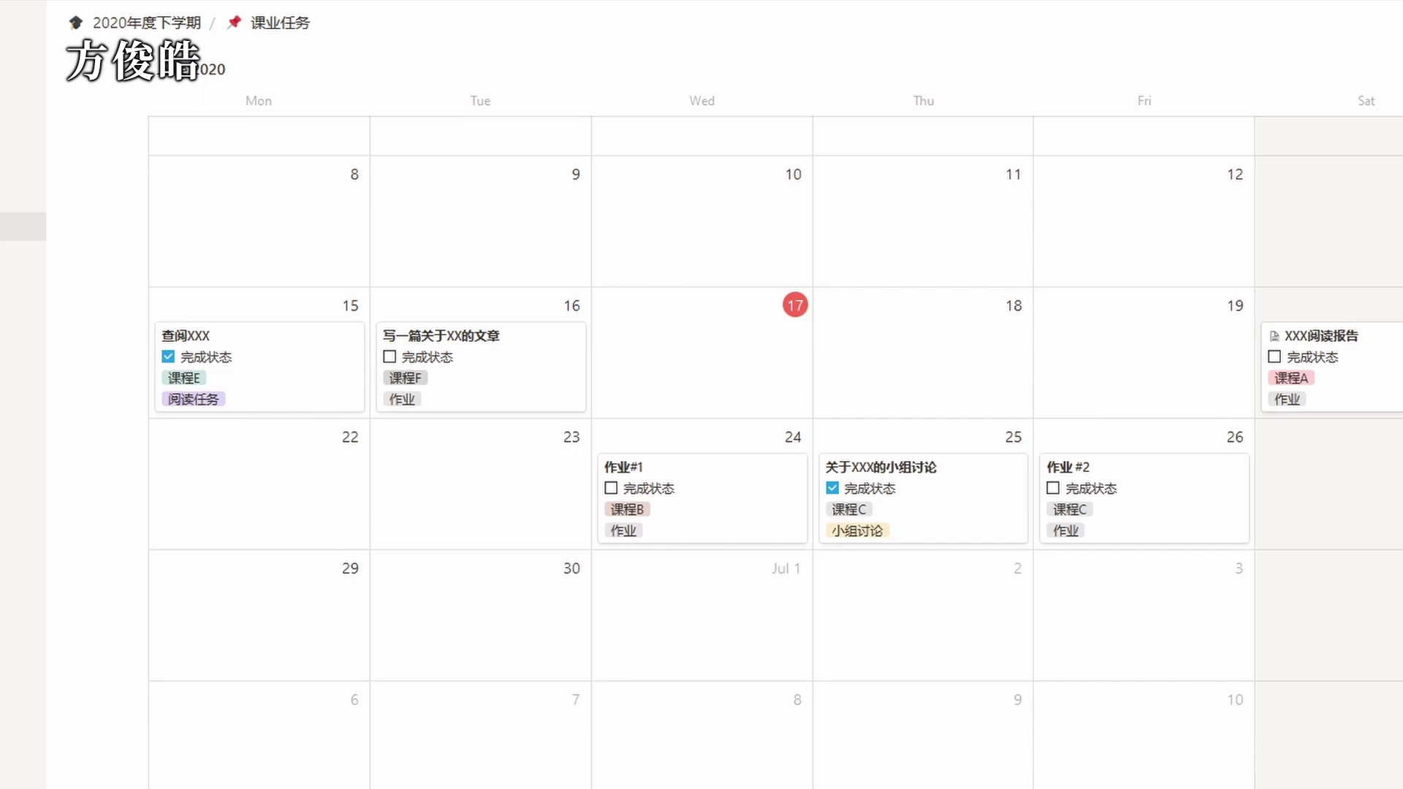
{"action": "scroll", "coordinate": [880, 484], "scroll_direction": "up", "scroll_amount": 3}
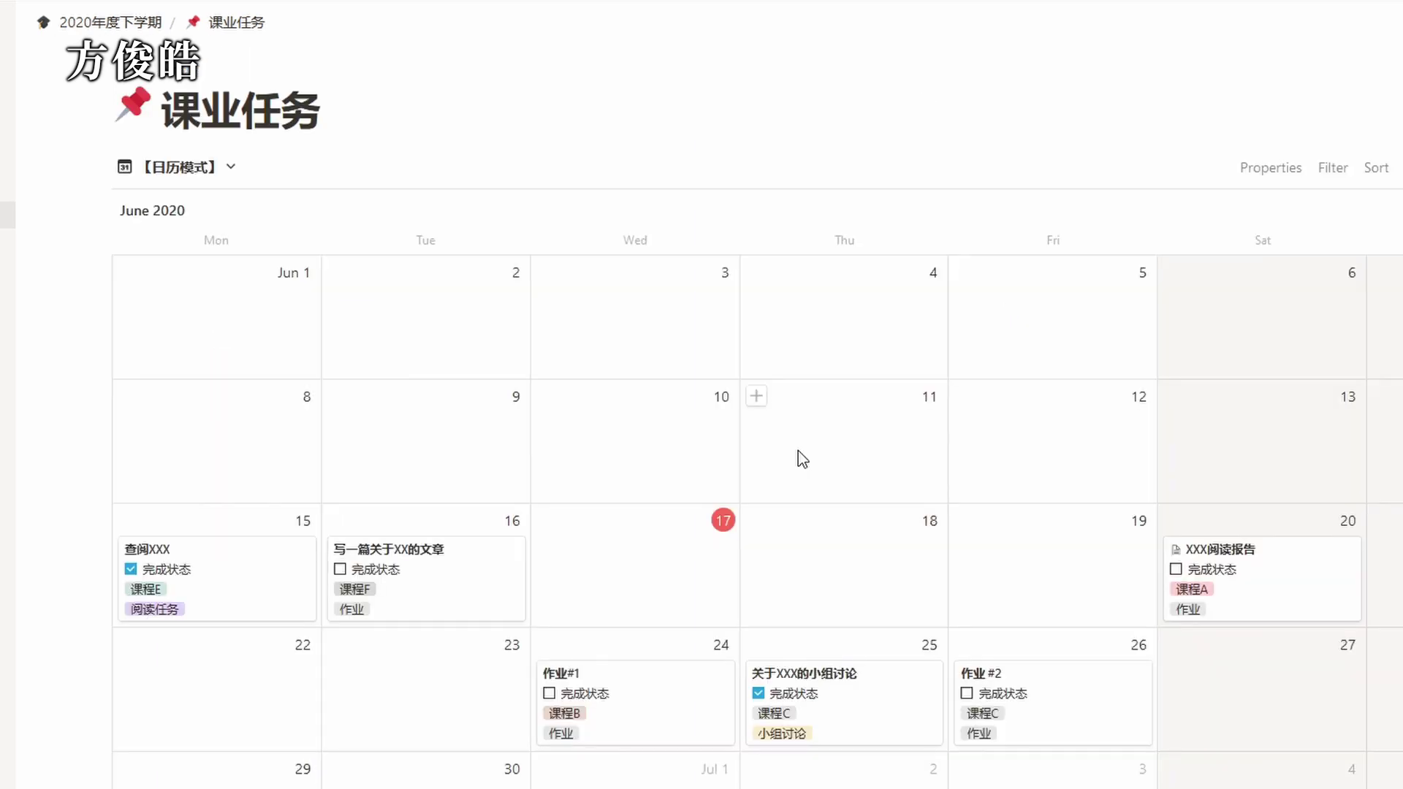
{"action": "left_click", "coordinate": [194, 175]}
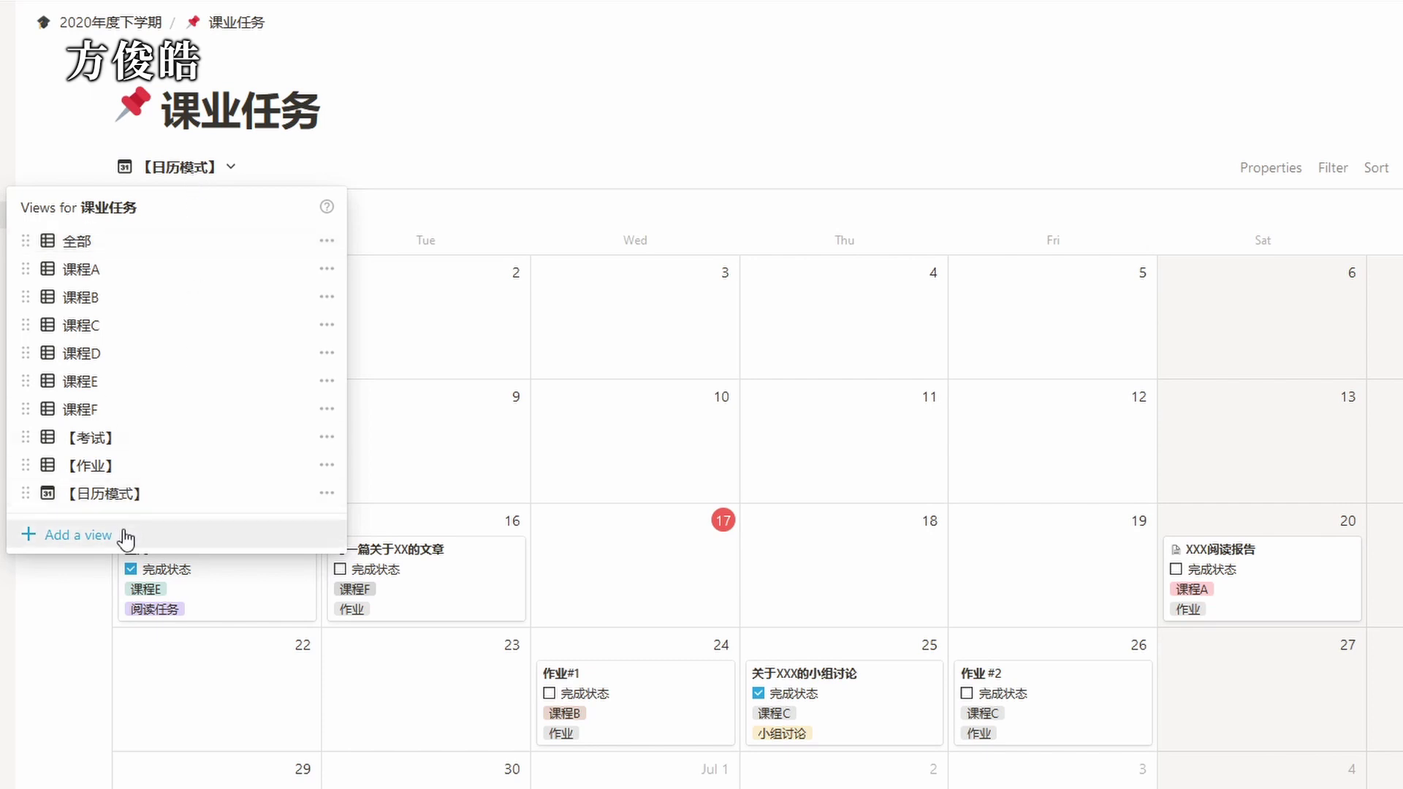
Create a Table view called 已完成任务 for the 课业任务 database.
{"action": "left_click", "coordinate": [127, 538]}
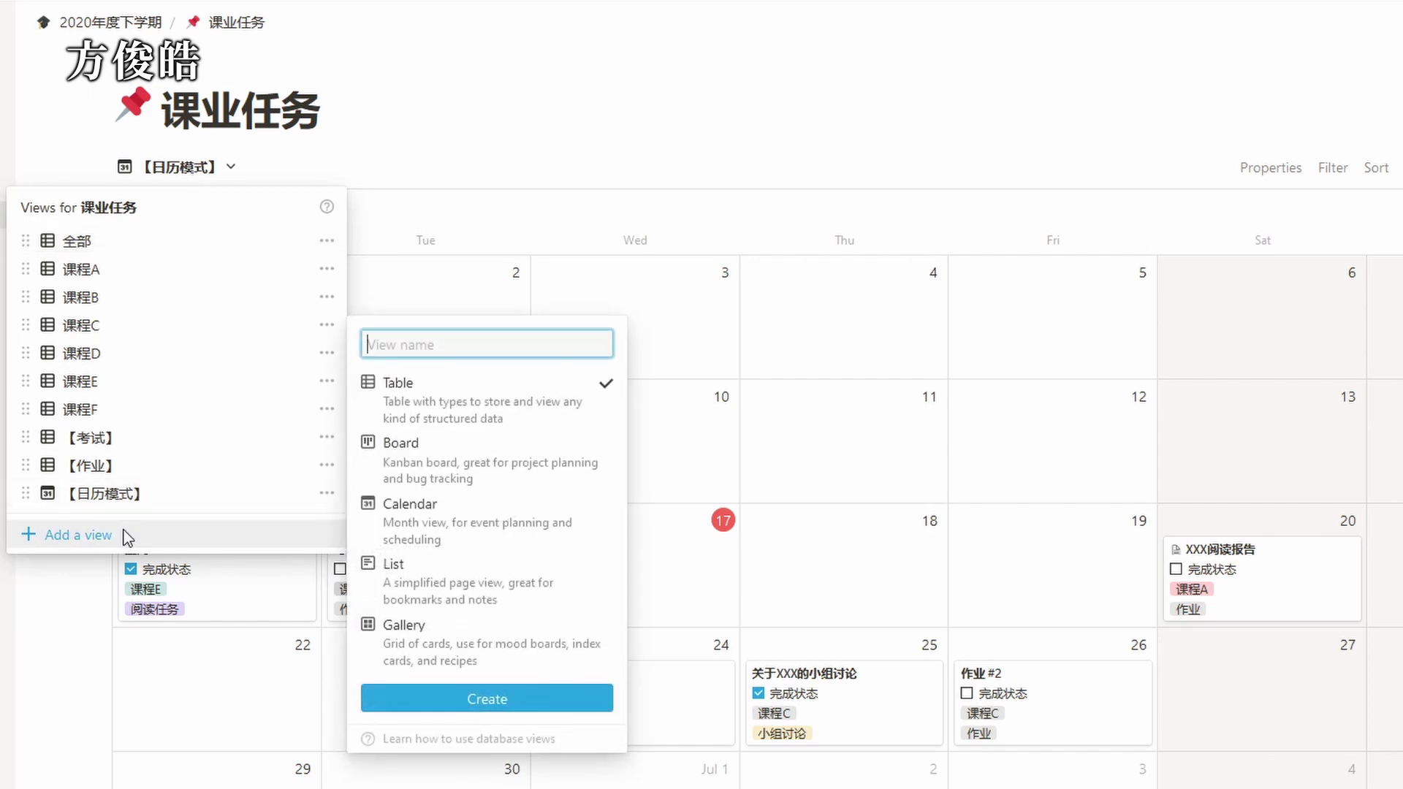
{"action": "type", "text": "已完成任务"}
{"action": "mouse_move", "coordinate": [434, 415]}
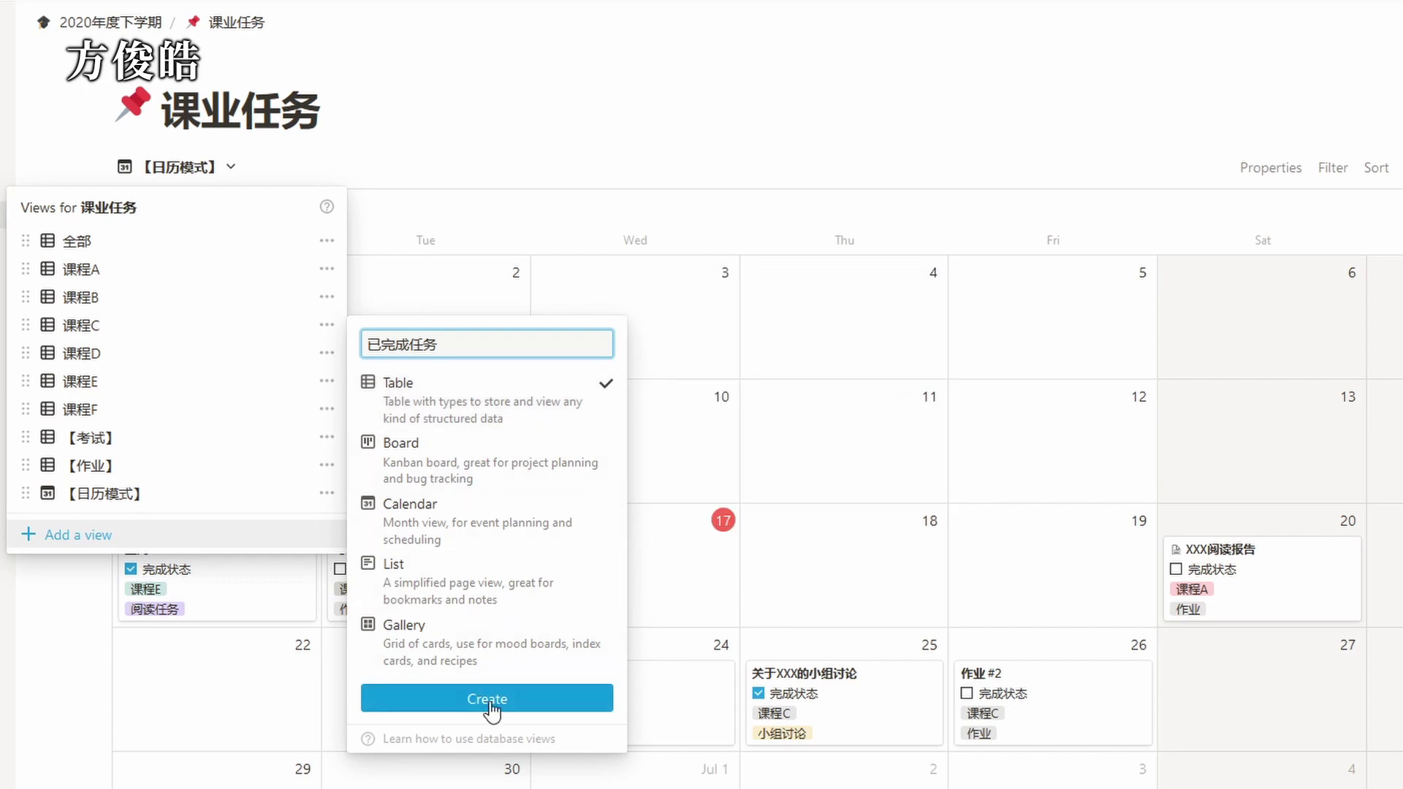
{"action": "left_click", "coordinate": [515, 704]}
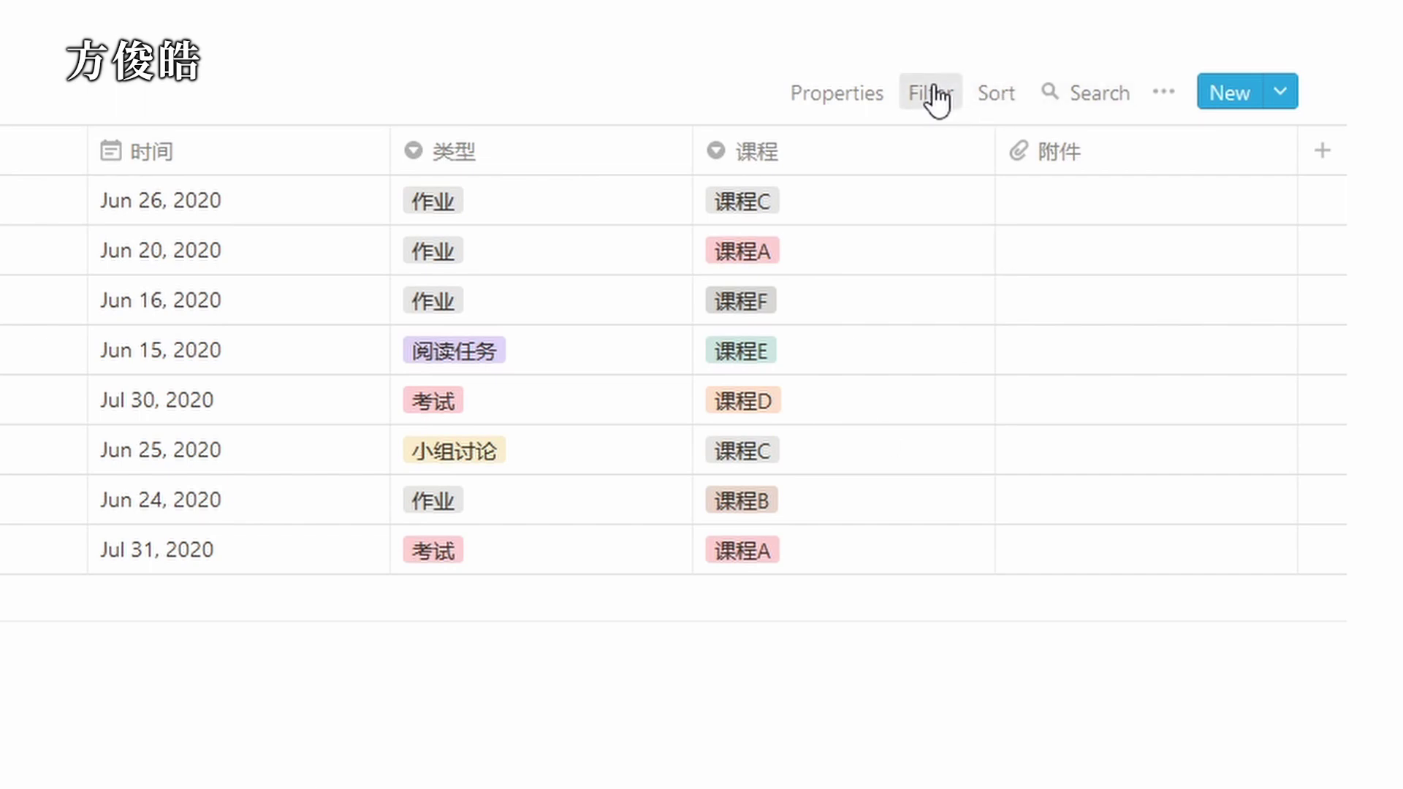
Filter the 已完成任务 view to tasks whose 完成状态 is checked.
{"action": "left_click", "coordinate": [933, 93]}
{"action": "left_click", "coordinate": [657, 378]}
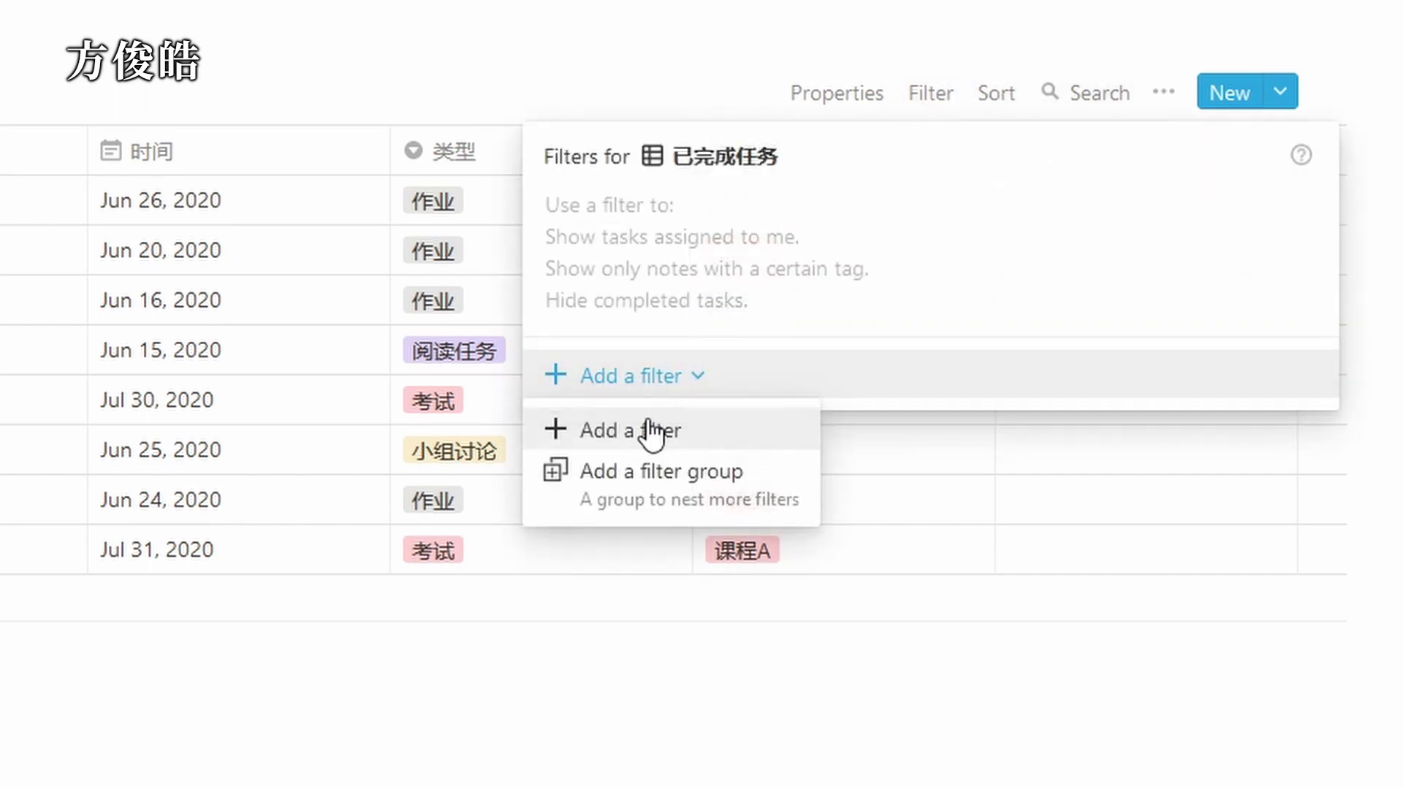
{"action": "left_click", "coordinate": [640, 430]}
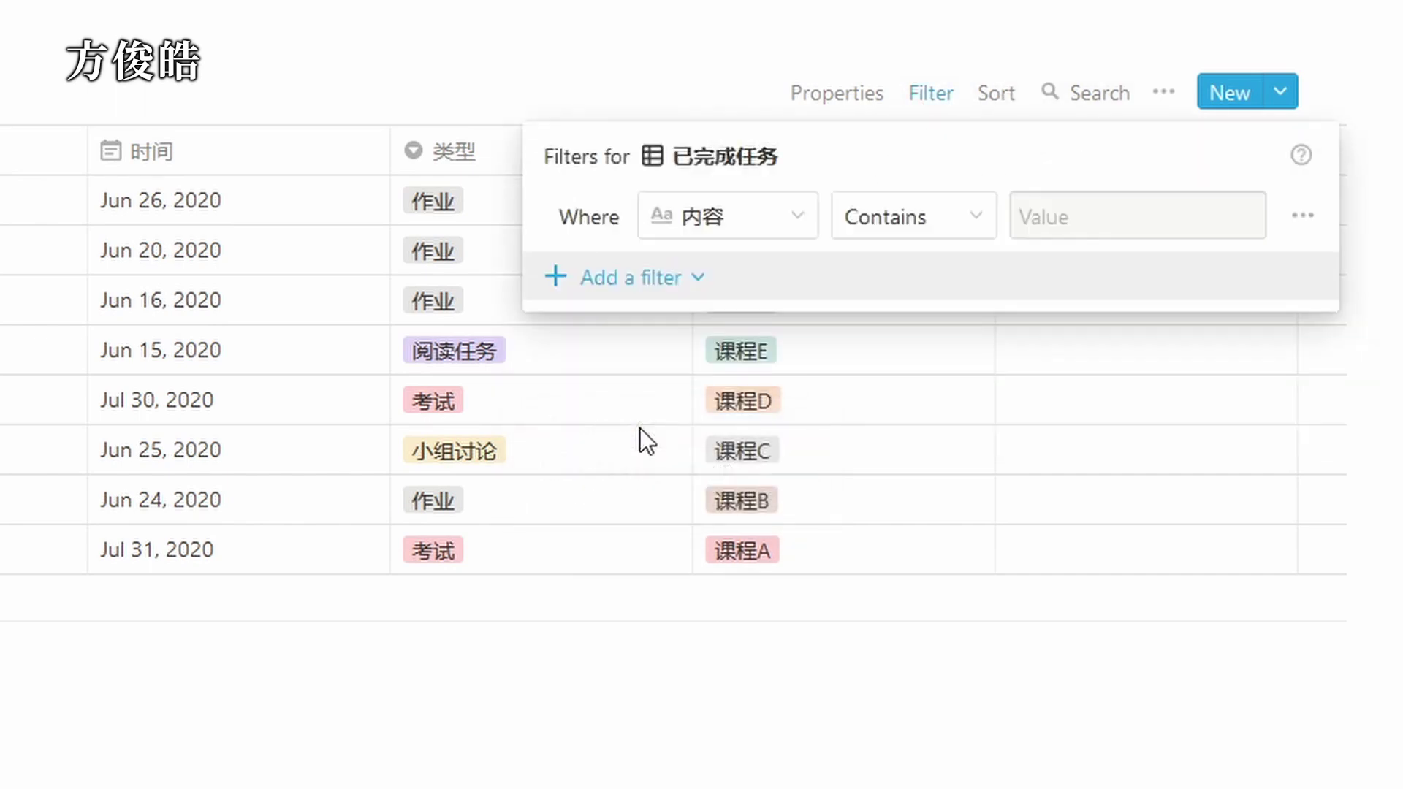
{"action": "left_click", "coordinate": [728, 217]}
{"action": "left_click", "coordinate": [740, 423]}
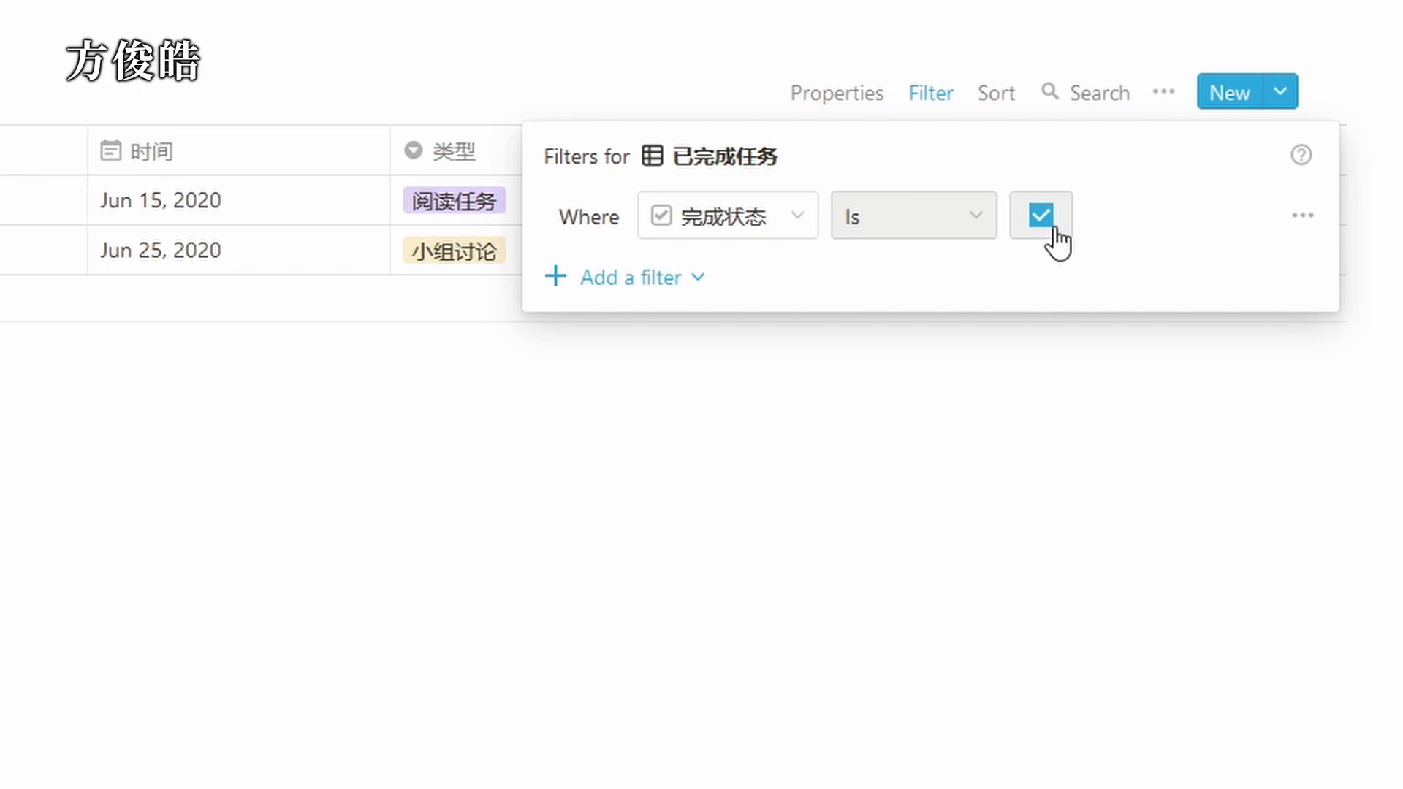
{"action": "left_click", "coordinate": [1065, 353]}
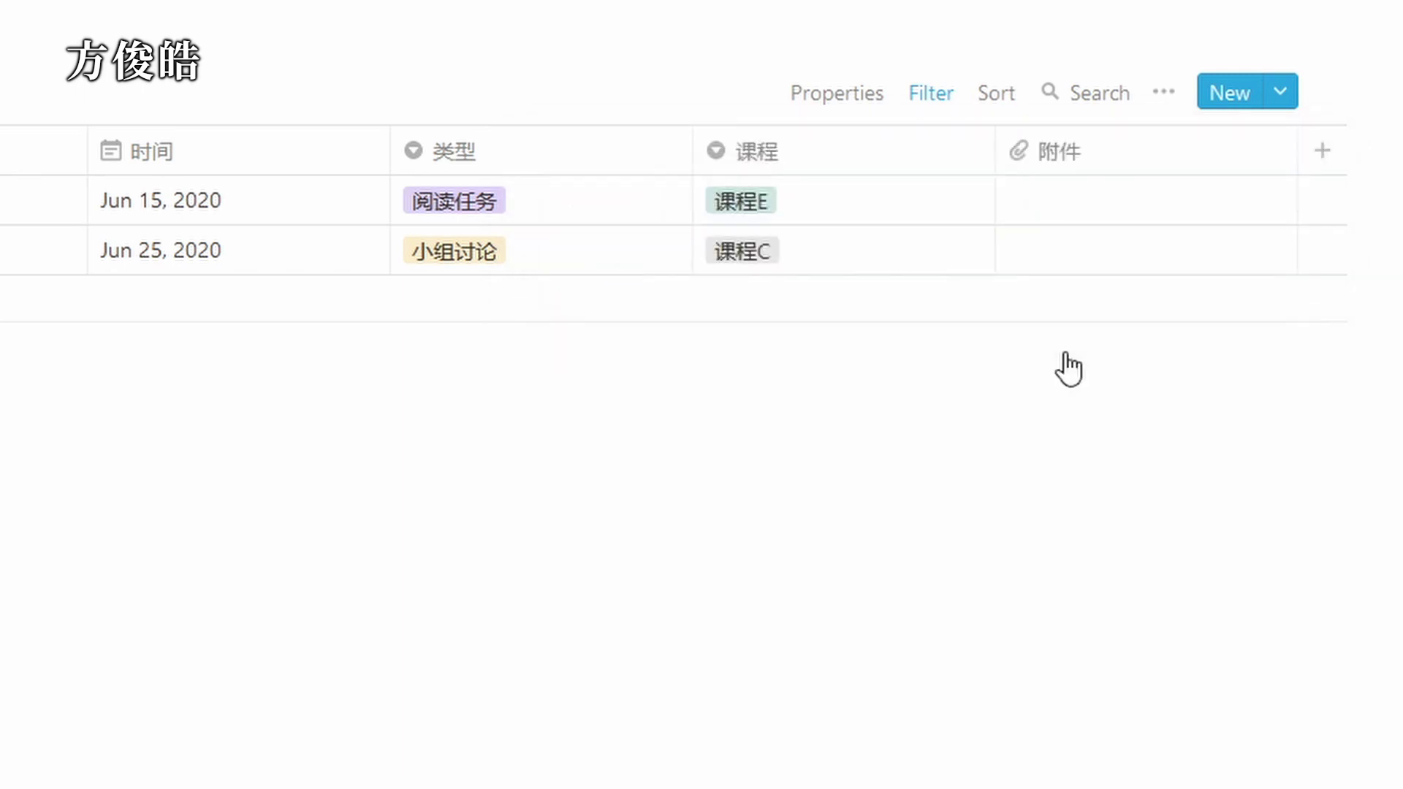
Sort the view by 时间 in descending order.
{"action": "left_click", "coordinate": [998, 90]}
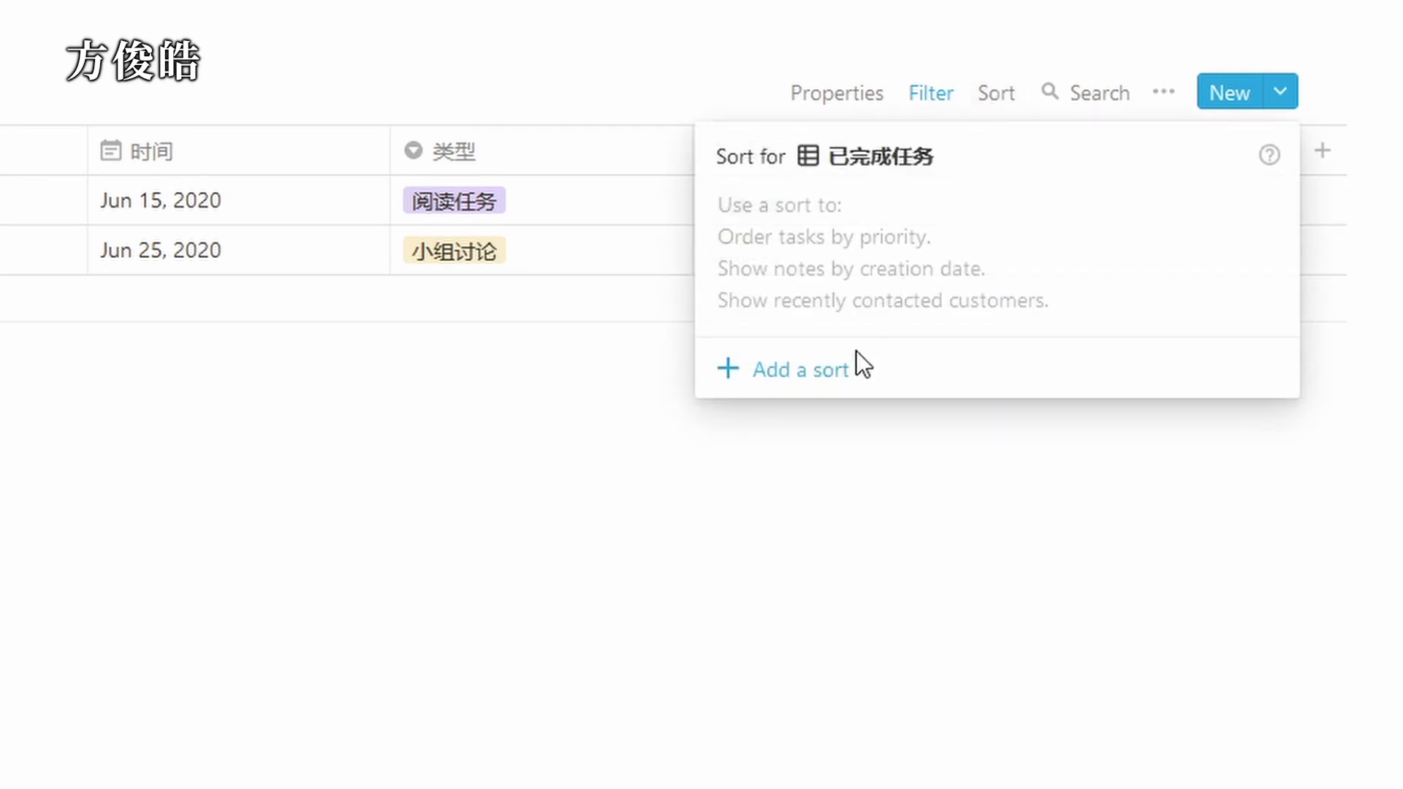
{"action": "left_click", "coordinate": [840, 362]}
{"action": "left_click", "coordinate": [834, 216]}
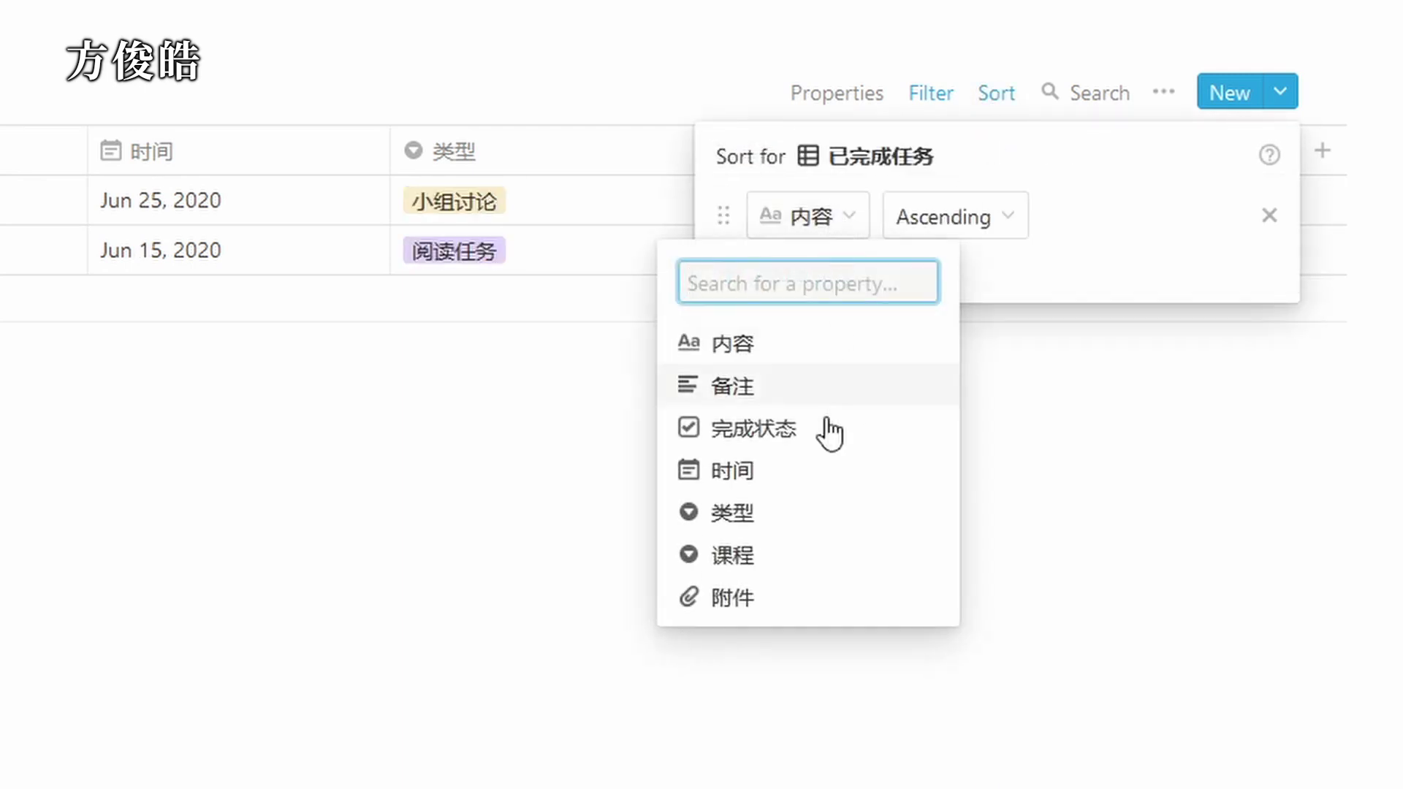
{"action": "left_click", "coordinate": [804, 472]}
{"action": "left_click", "coordinate": [928, 223]}
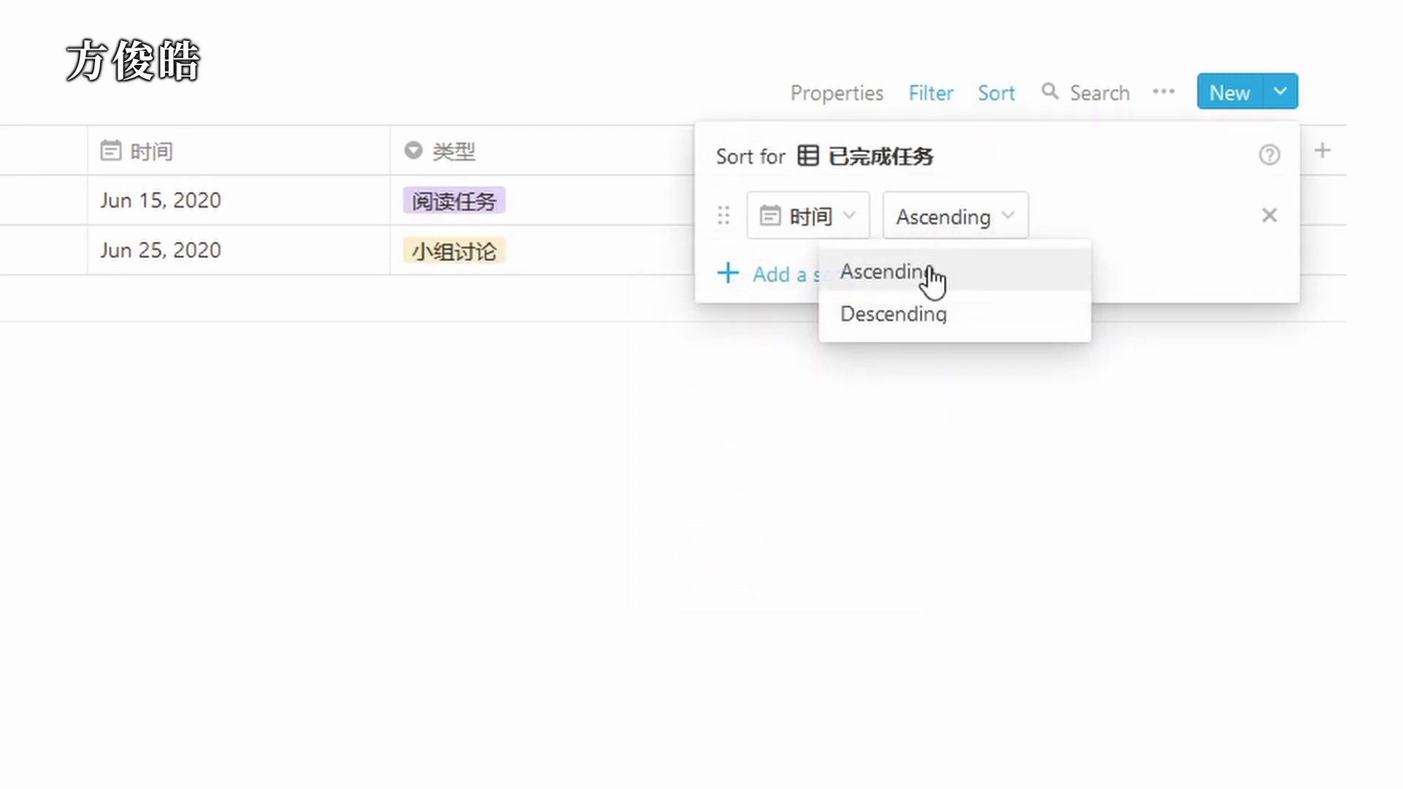
{"action": "left_click", "coordinate": [897, 312]}
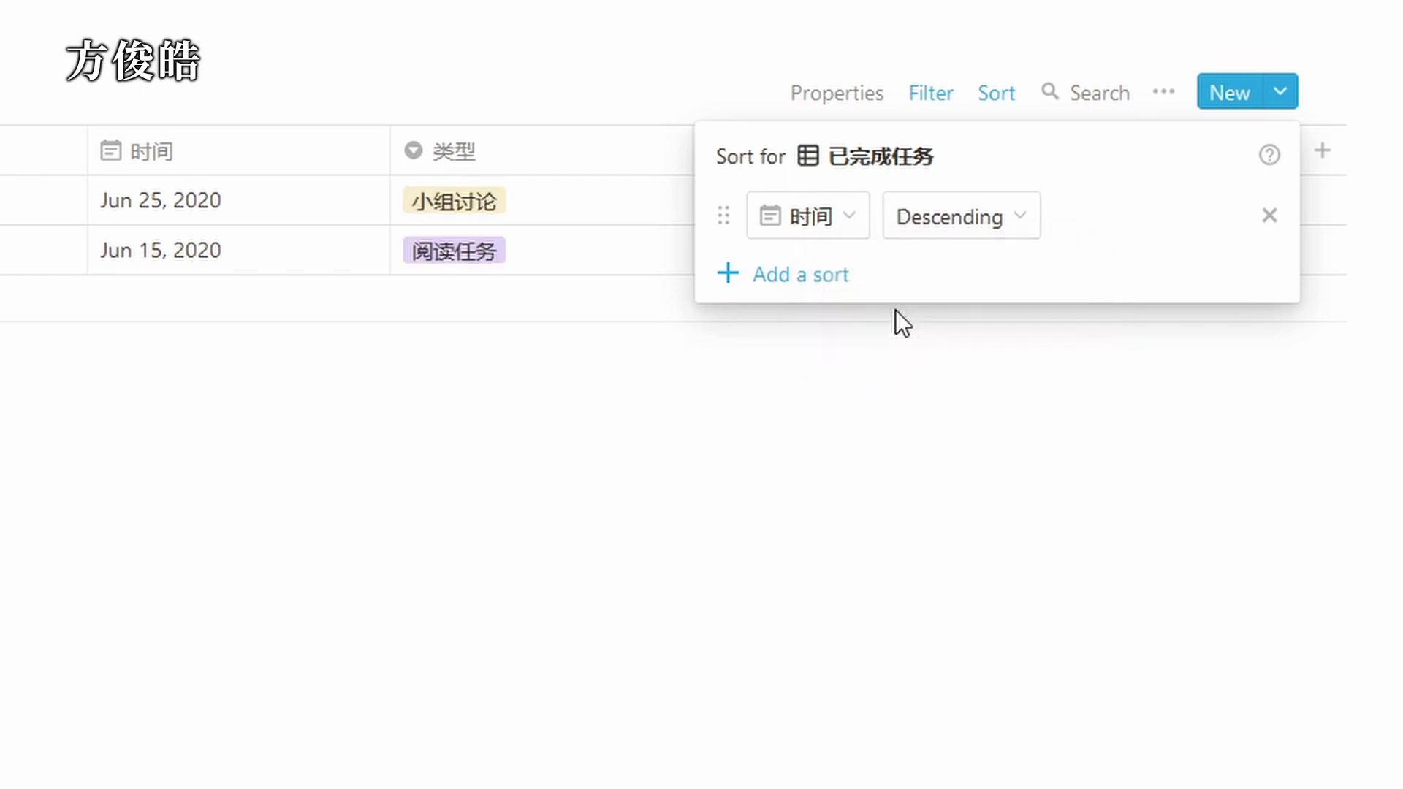
{"action": "left_click", "coordinate": [893, 380]}
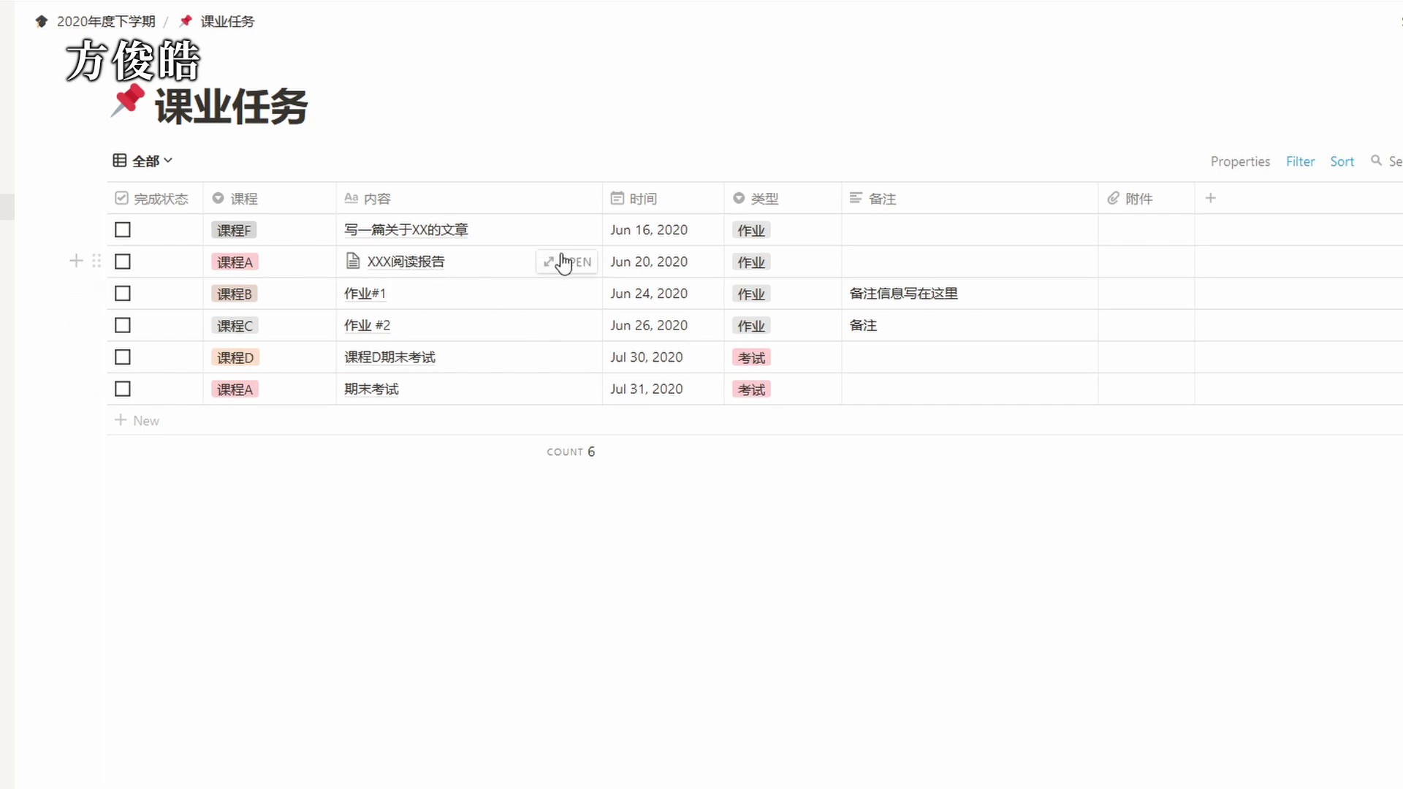
In XXX阅读报告, move the Leopards wildlife-trade paragraph into a column beside the first paragraph.
{"action": "left_click", "coordinate": [577, 263]}
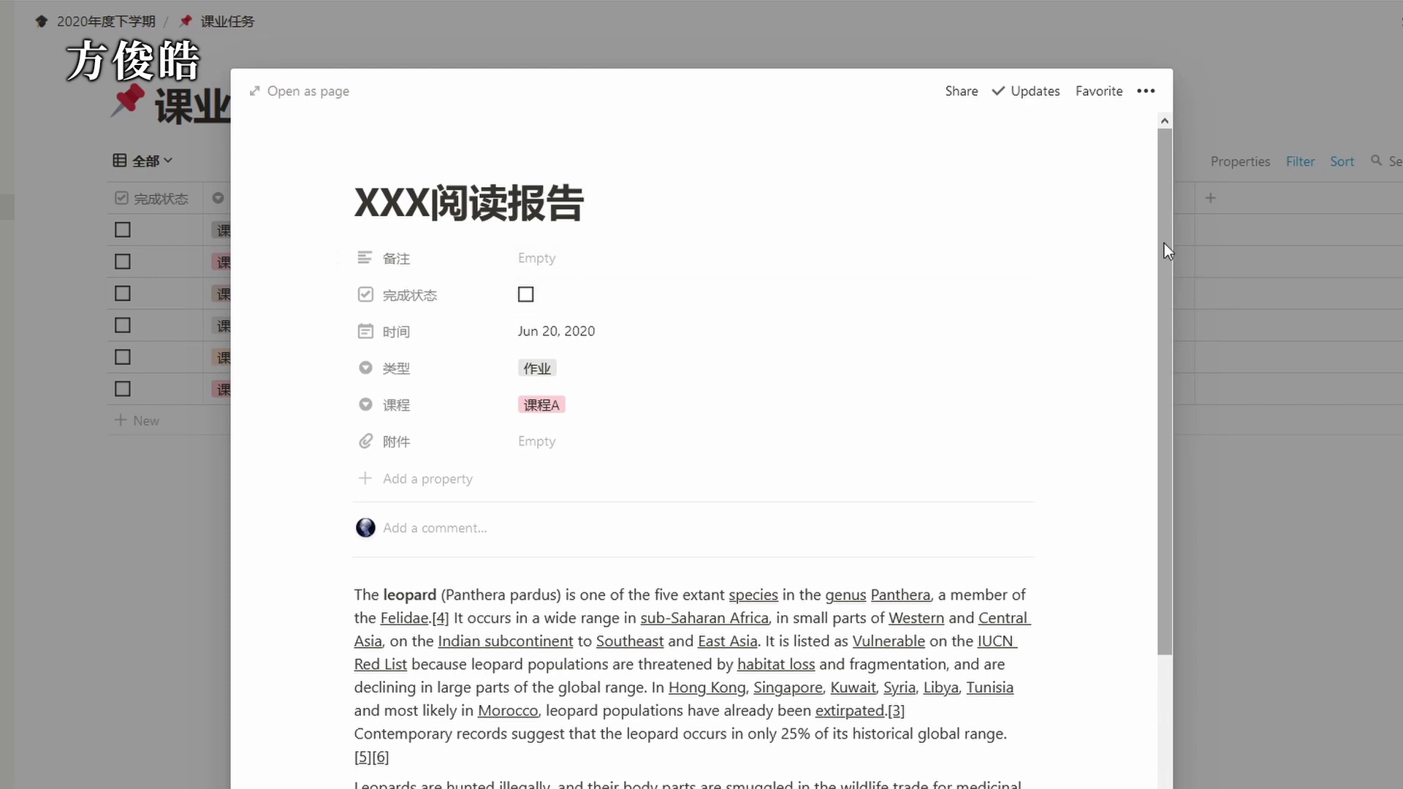
{"action": "left_click_drag", "start_coordinate": [1165, 244], "coordinate": [1190, 502]}
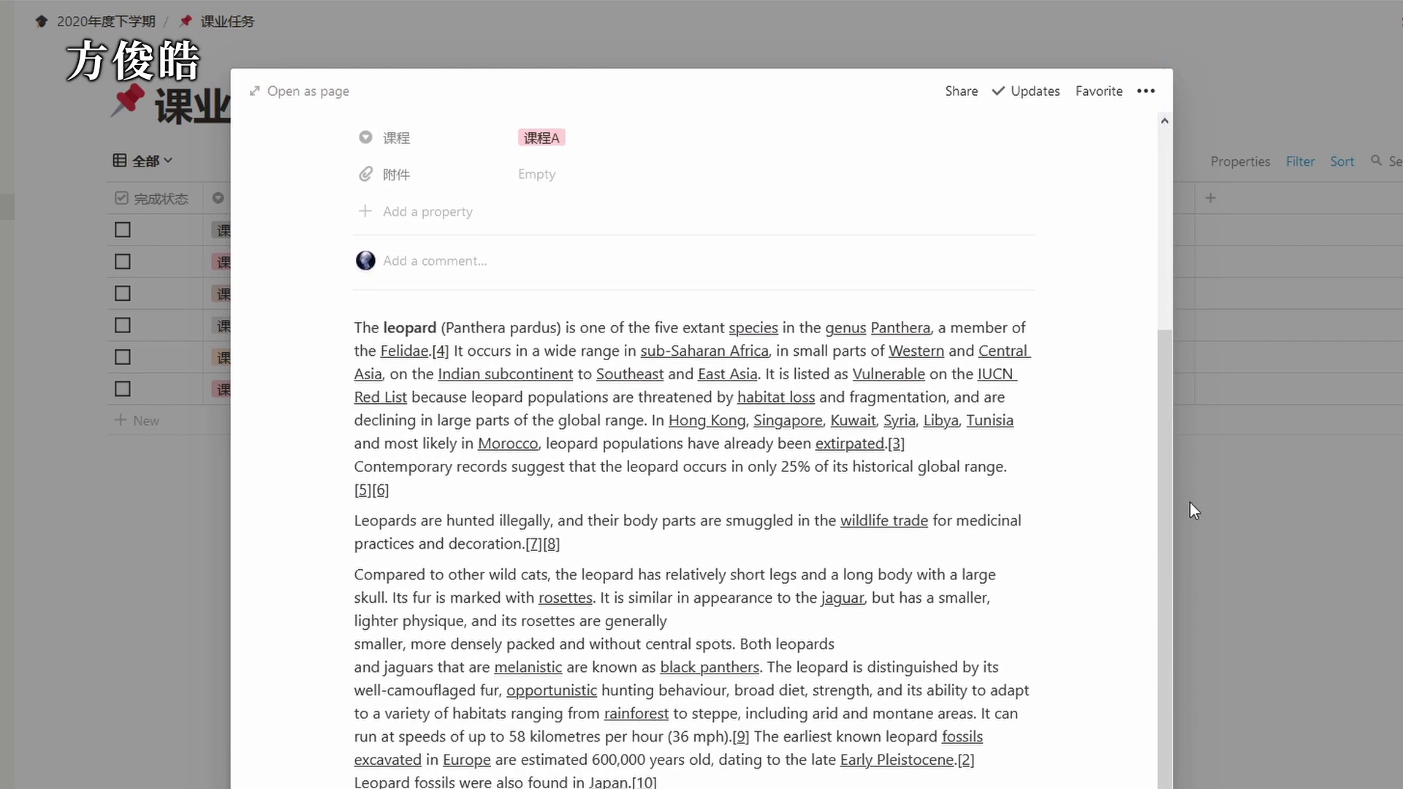
{"action": "left_click_drag", "start_coordinate": [342, 521], "coordinate": [1045, 394]}
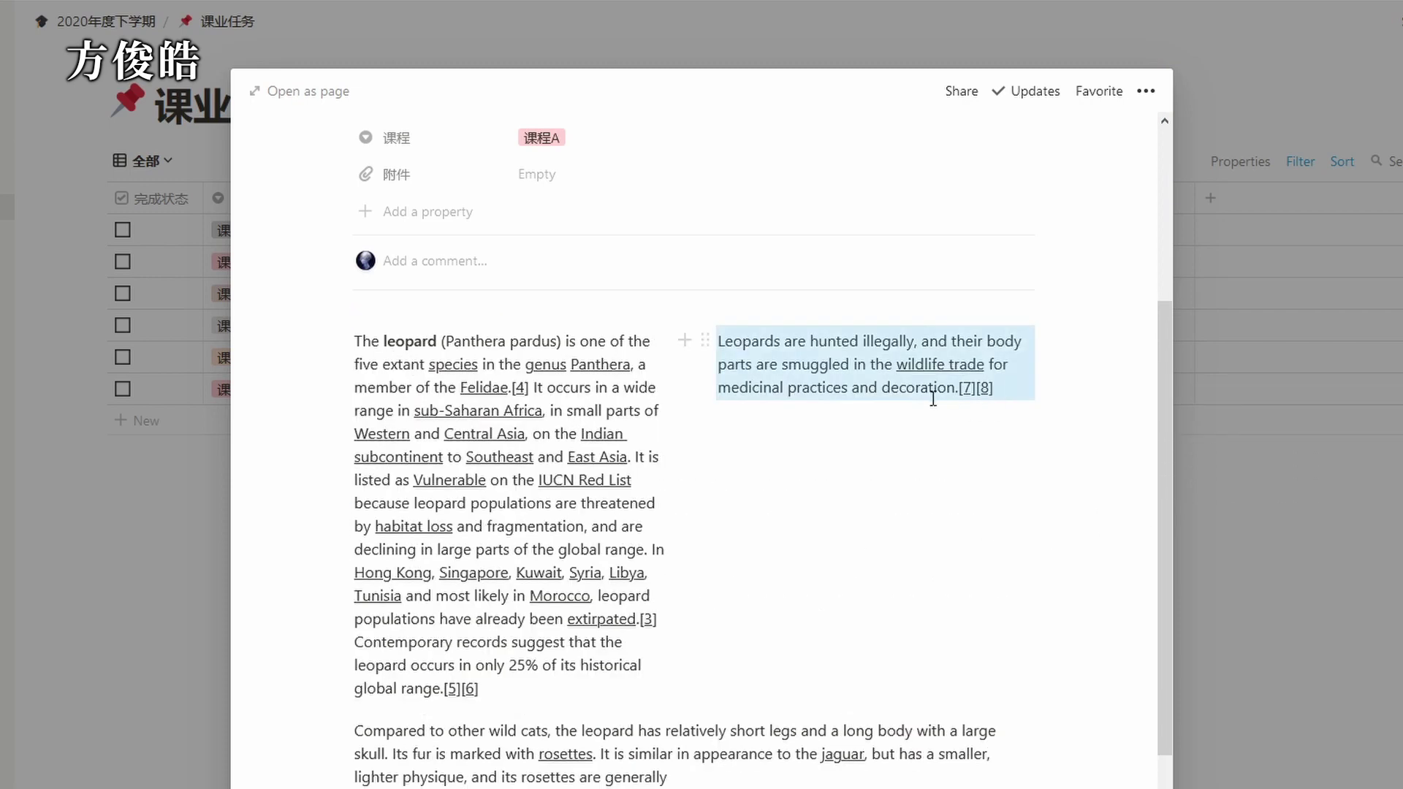
{"action": "left_click", "coordinate": [769, 503]}
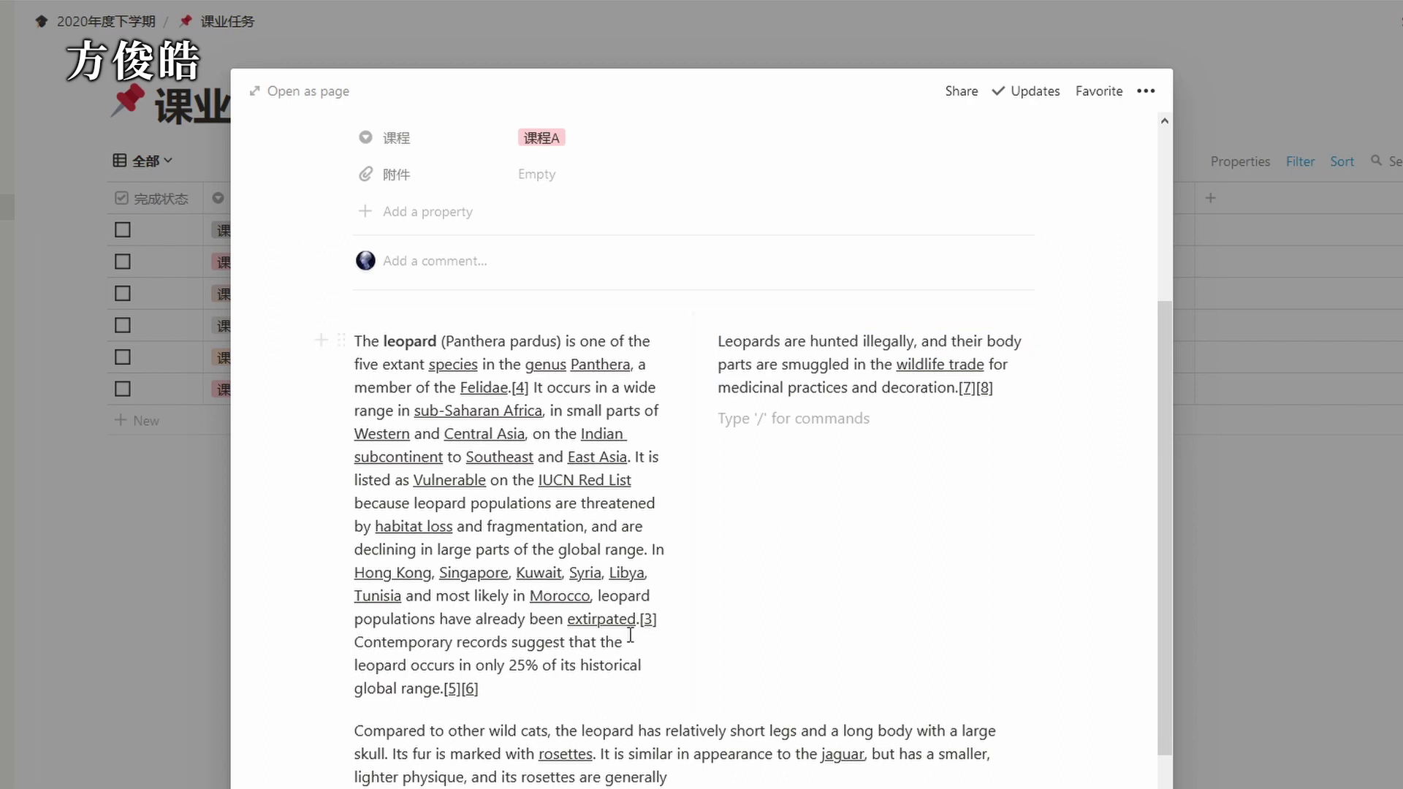
Give the leopard introduction's closing sentences an orange background.
{"action": "left_click_drag", "start_coordinate": [524, 685], "coordinate": [354, 638]}
{"action": "left_click", "coordinate": [635, 603]}
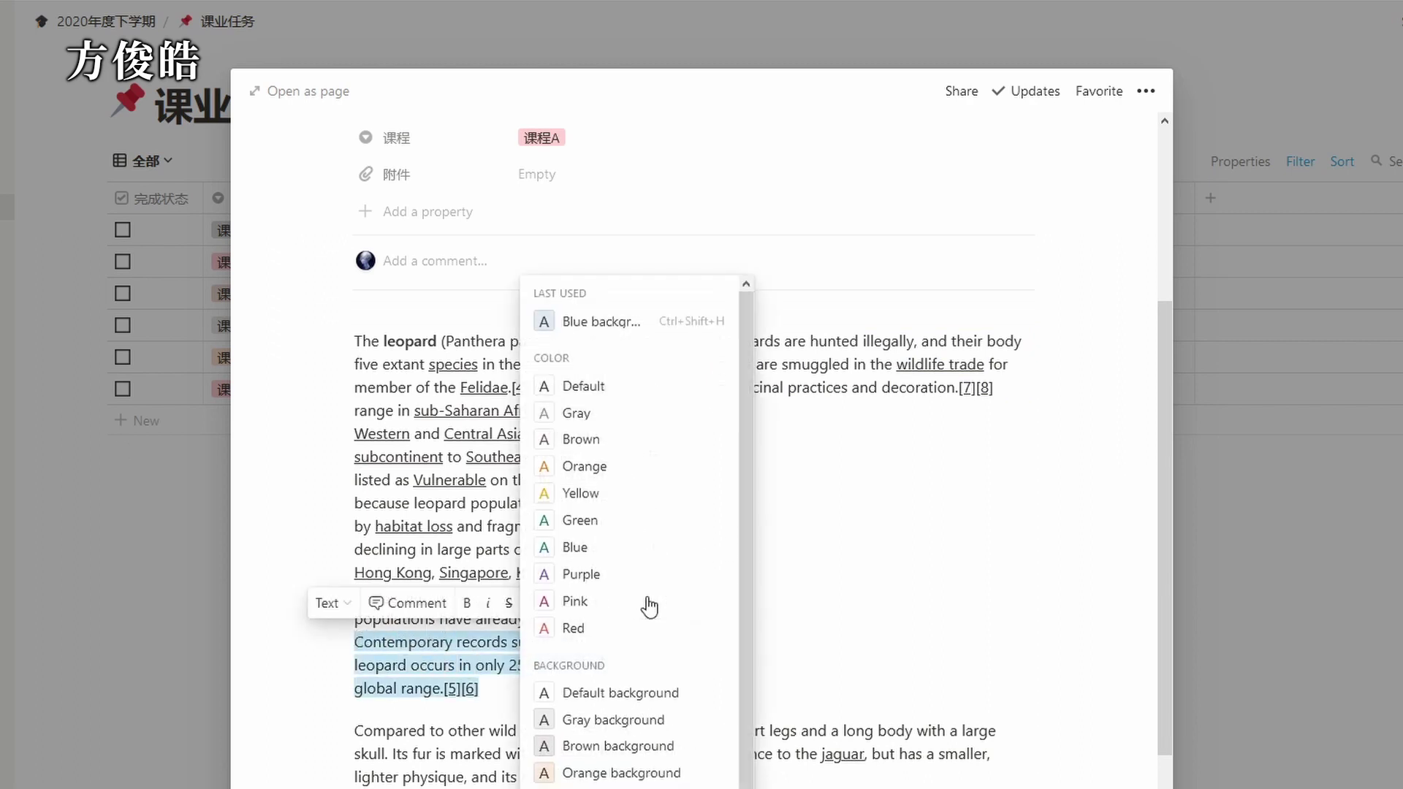
{"action": "left_click", "coordinate": [621, 775]}
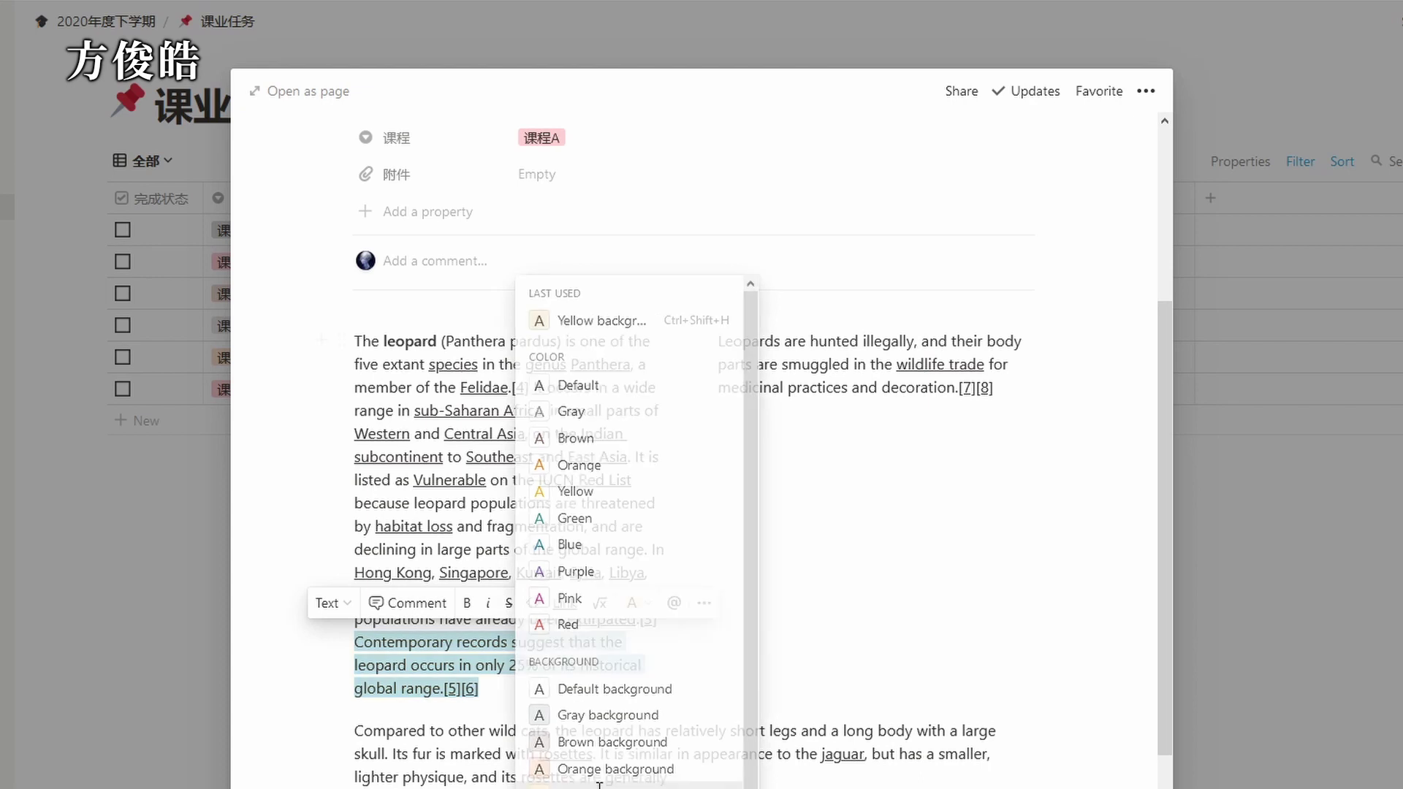
{"action": "left_click", "coordinate": [839, 651]}
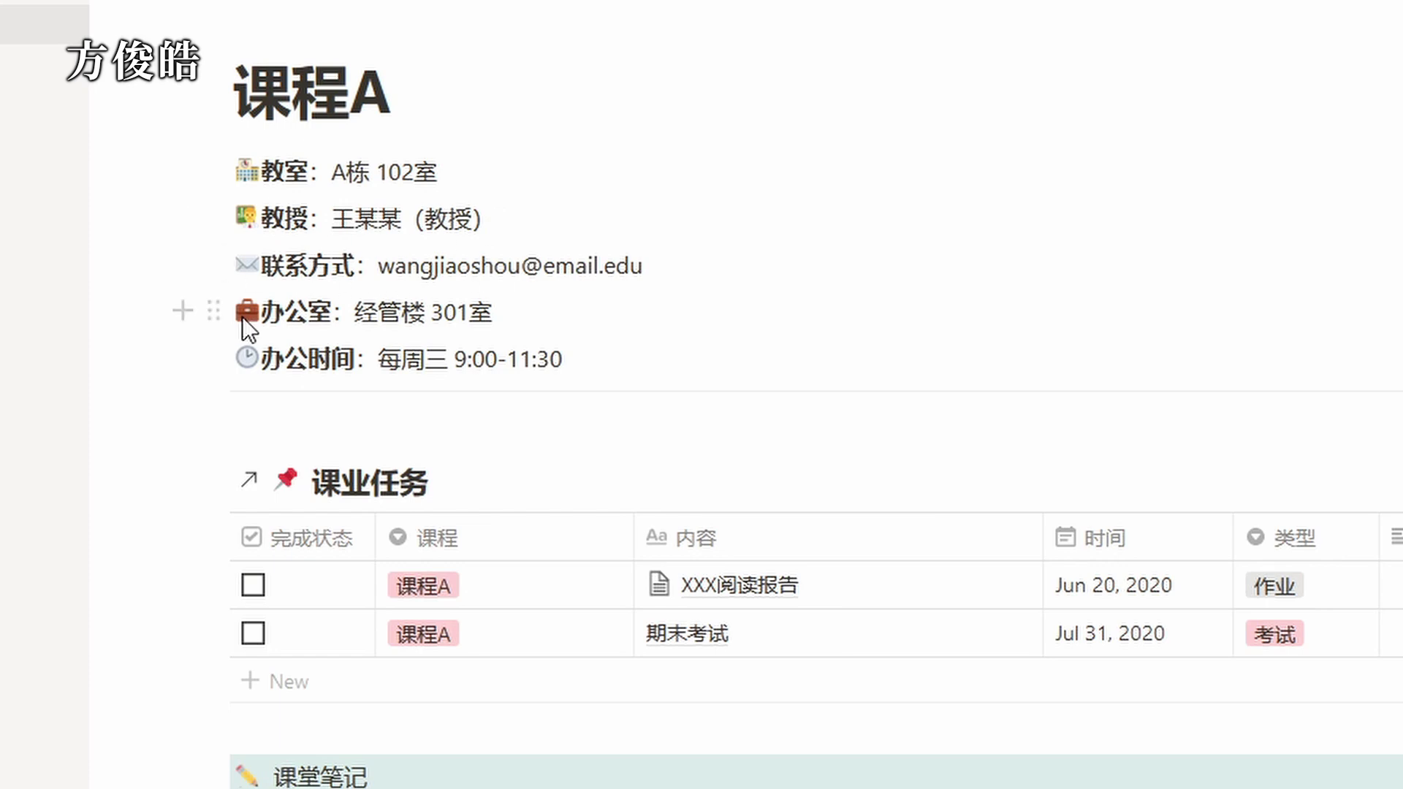
Open the full 课业任务 database page from its linked title on the 课程A page.
{"action": "scroll", "coordinate": [606, 309], "scroll_direction": "down", "scroll_amount": 3}
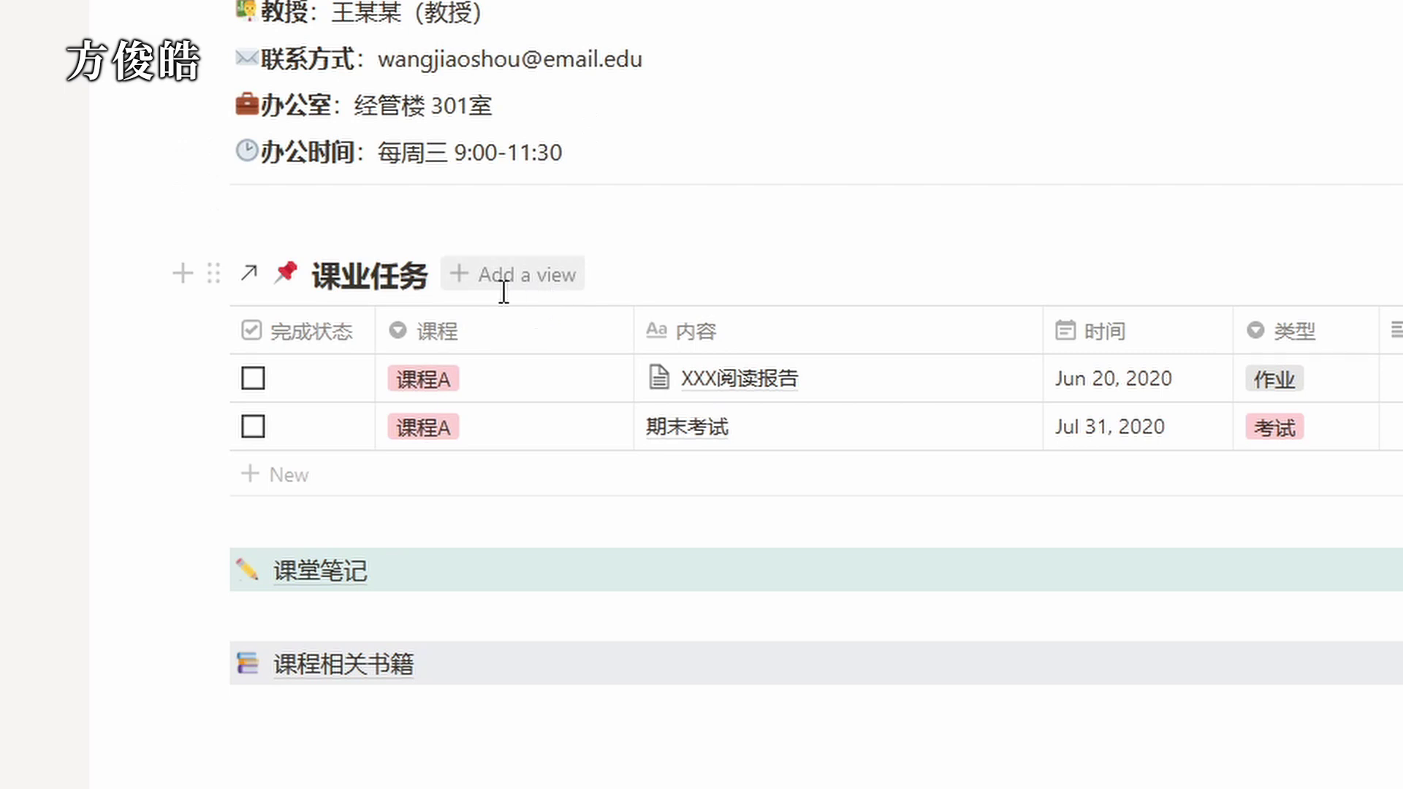
{"action": "left_click", "coordinate": [466, 607]}
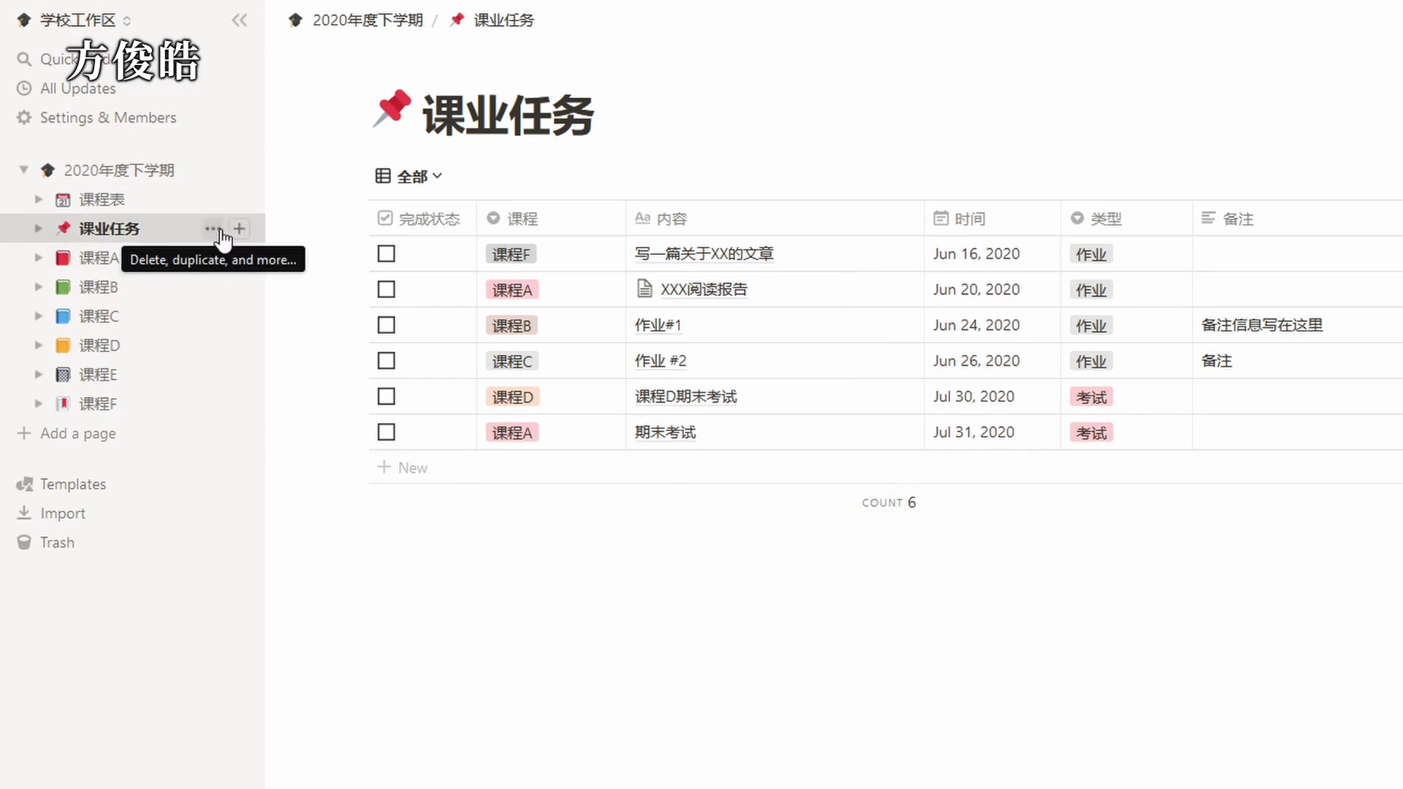
{"action": "left_click", "coordinate": [212, 229]}
{"action": "left_click", "coordinate": [249, 313]}
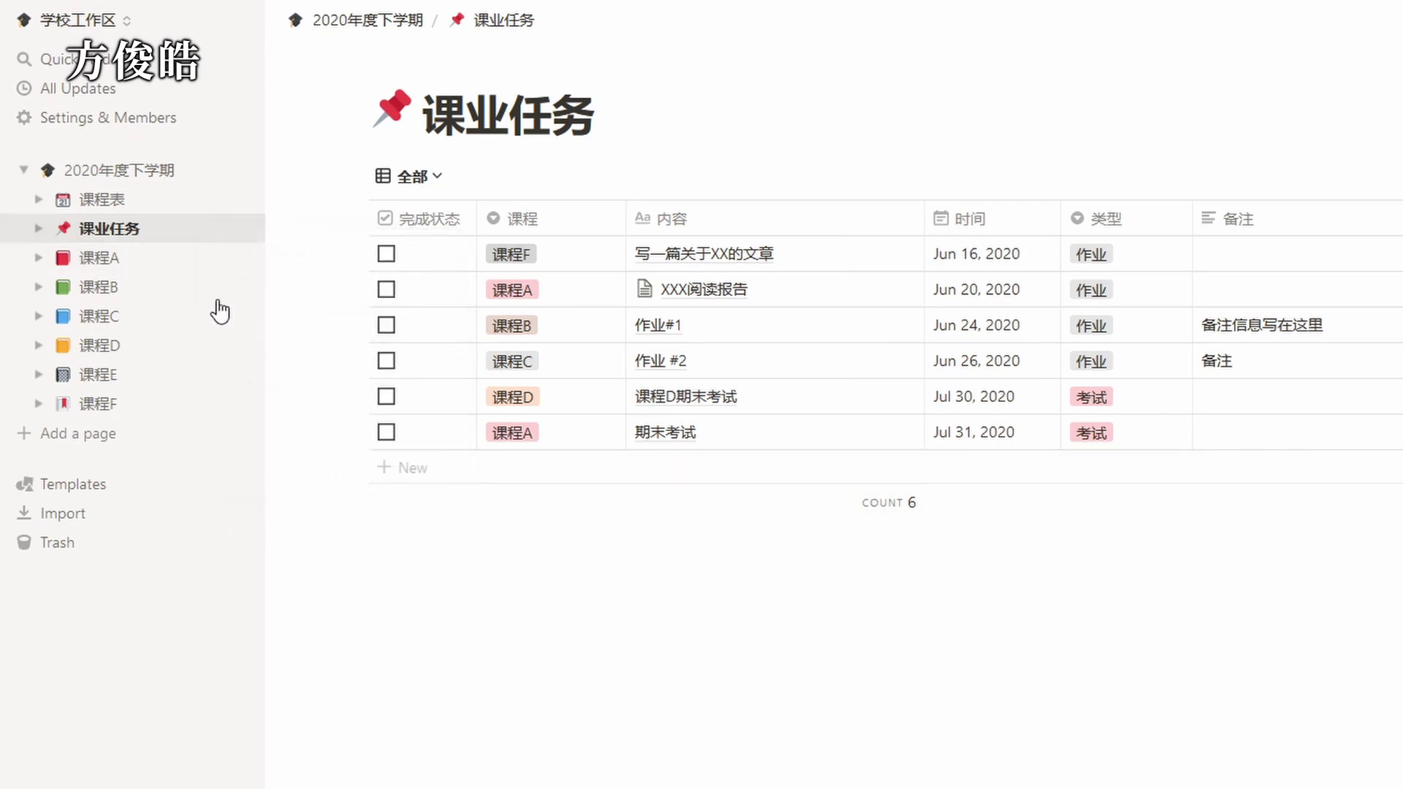
{"action": "left_click", "coordinate": [128, 264]}
{"action": "scroll", "coordinate": [417, 589], "scroll_direction": "down", "scroll_amount": 3}
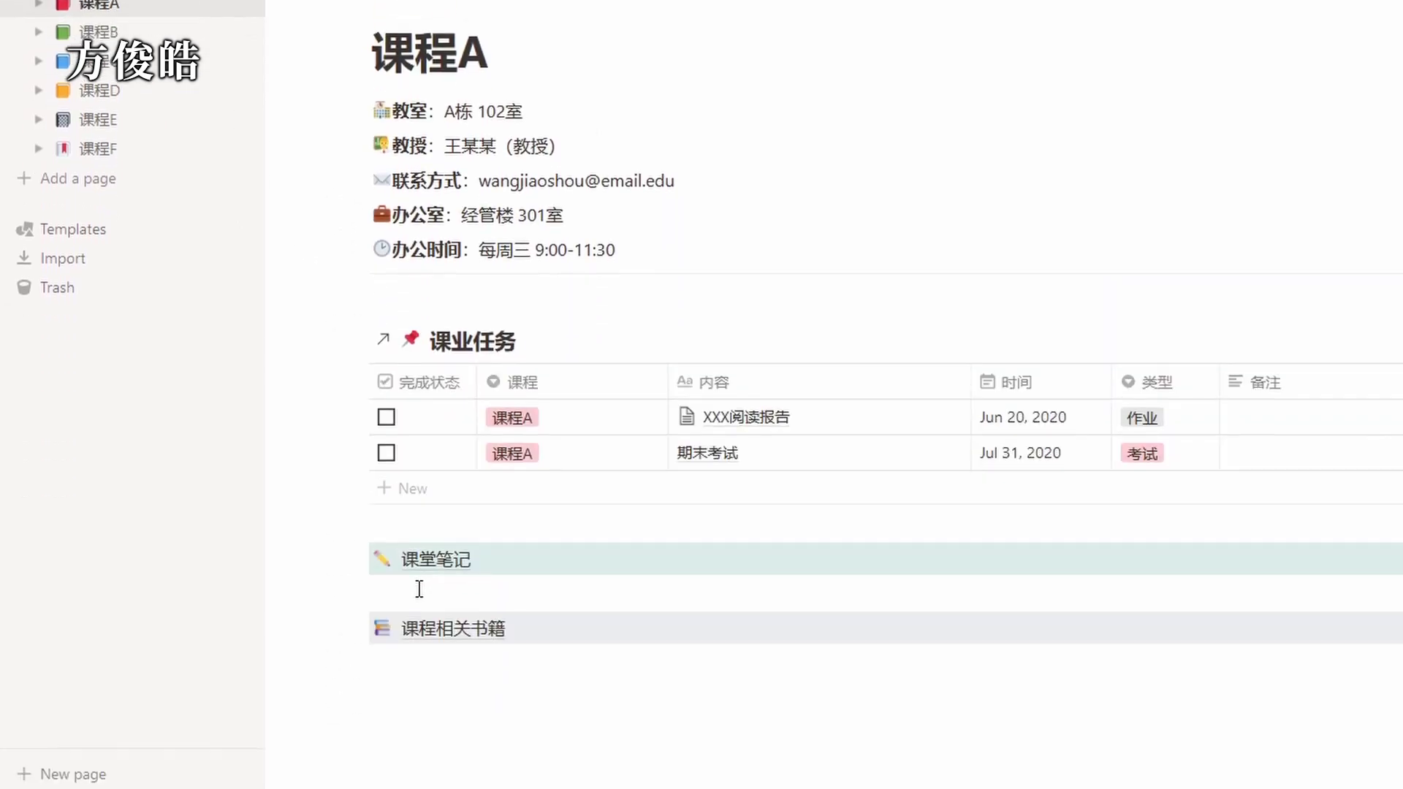
{"action": "left_click", "coordinate": [399, 667]}
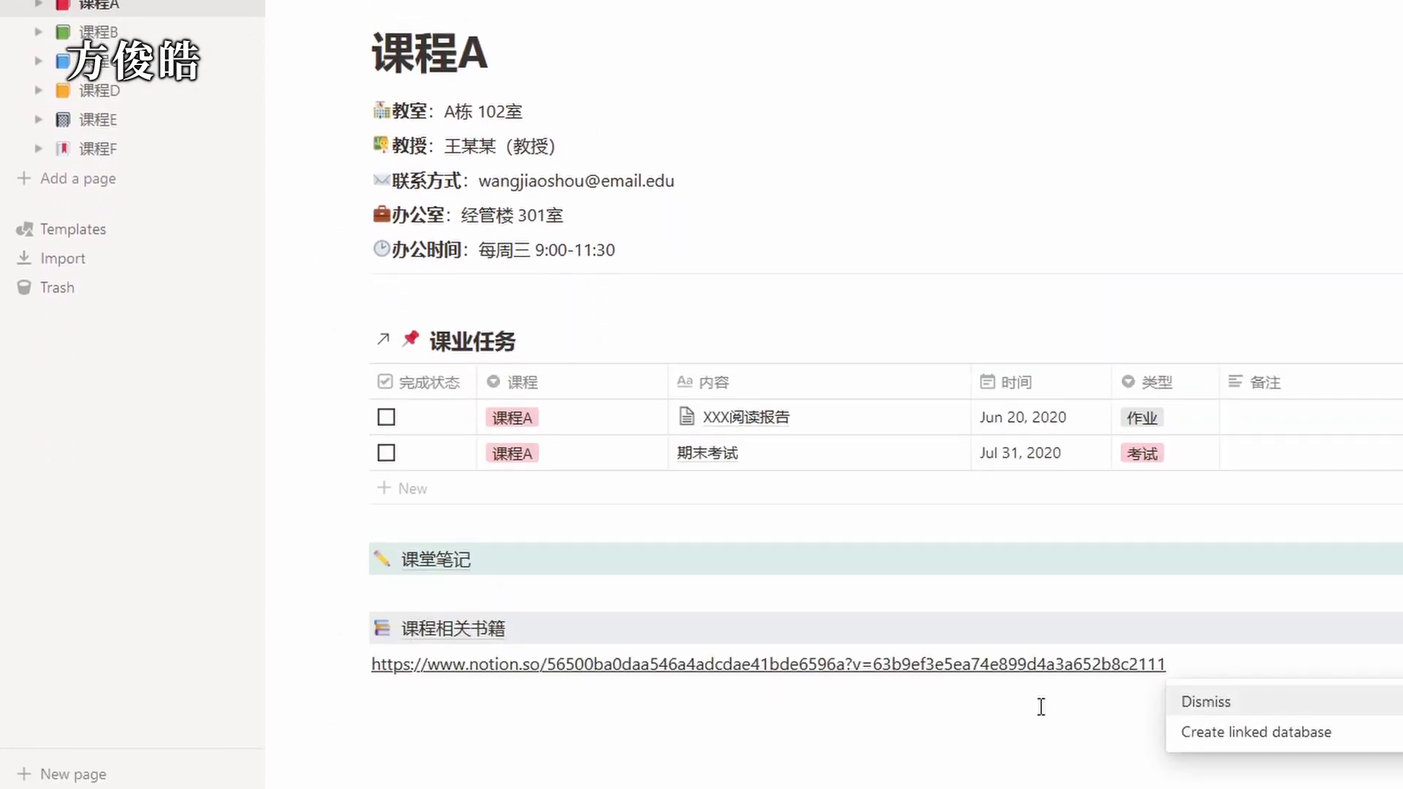
{"action": "left_click", "coordinate": [1202, 732]}
{"action": "scroll", "coordinate": [1096, 719], "scroll_direction": "down", "scroll_amount": 3}
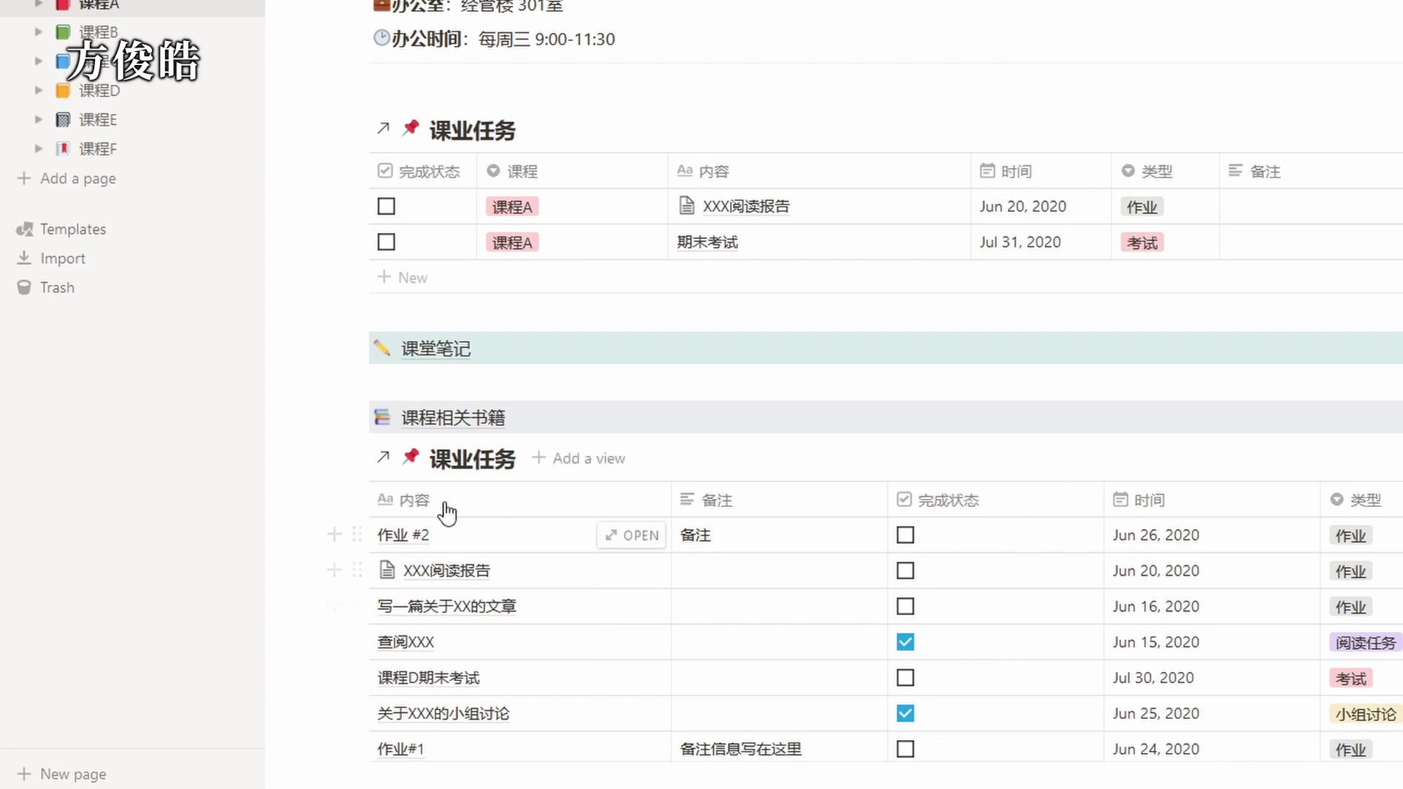
{"action": "left_click", "coordinate": [356, 457]}
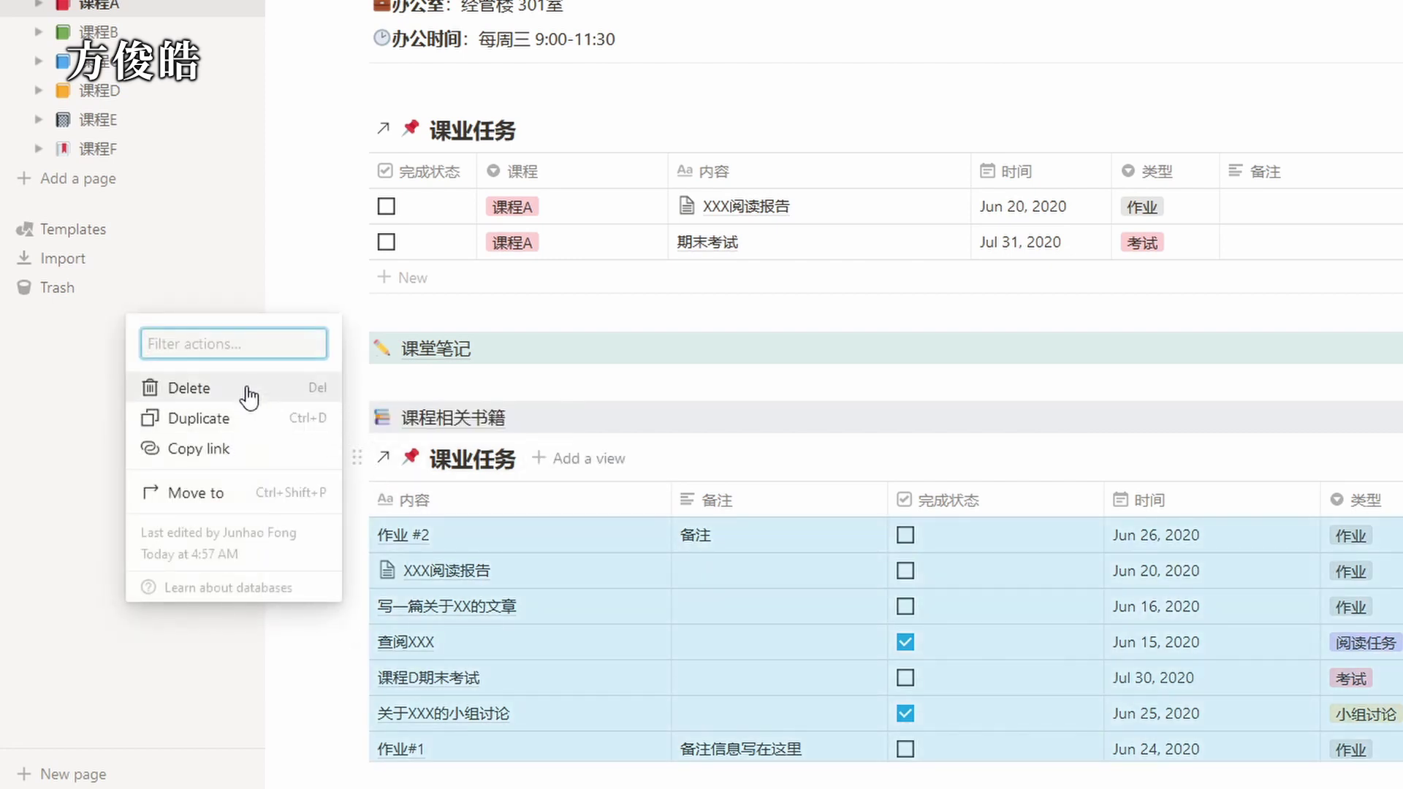
{"action": "left_click", "coordinate": [249, 388]}
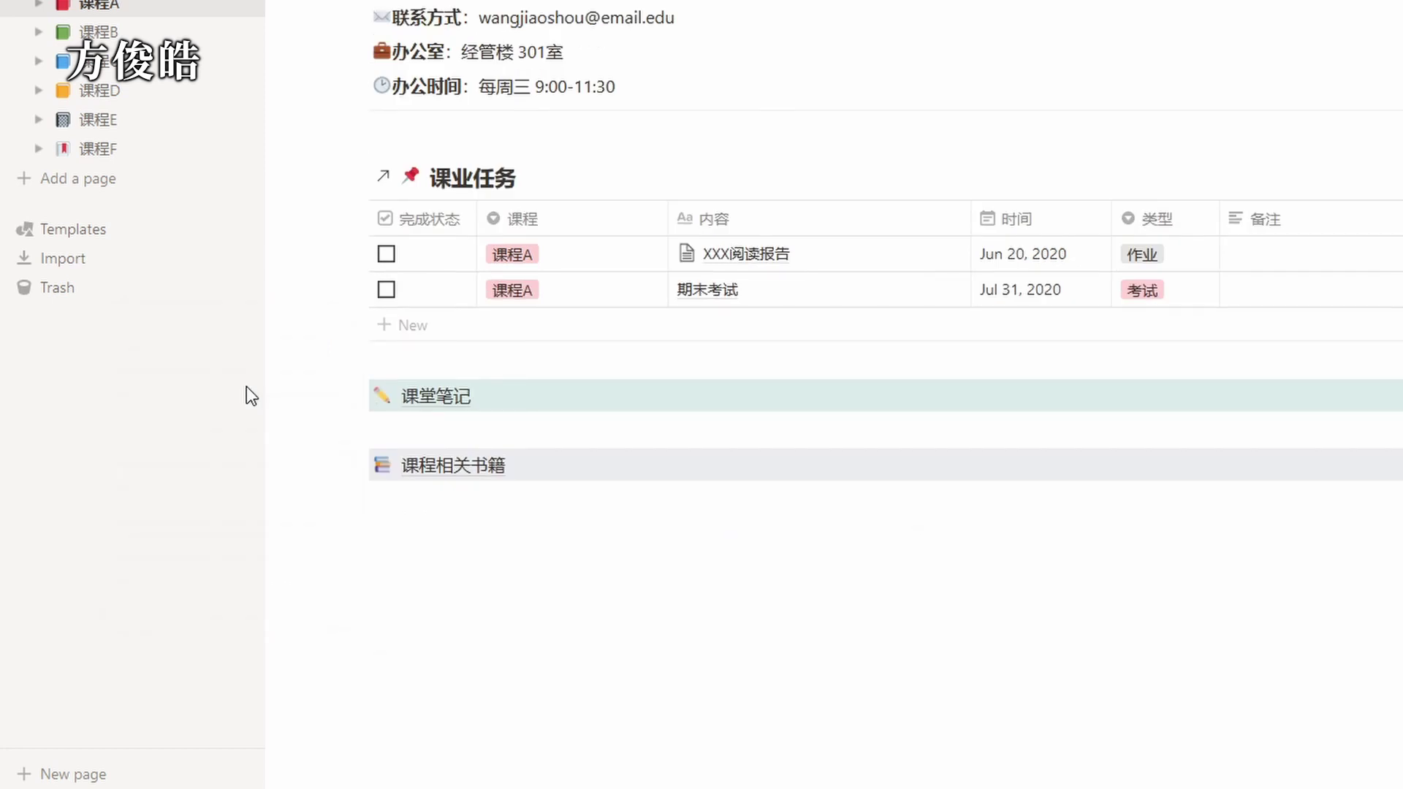
Preview the 第一节：五帝本纪 note in 课堂笔记, then return to 课程A and open 课程相关书籍.
{"action": "left_click", "coordinate": [438, 399]}
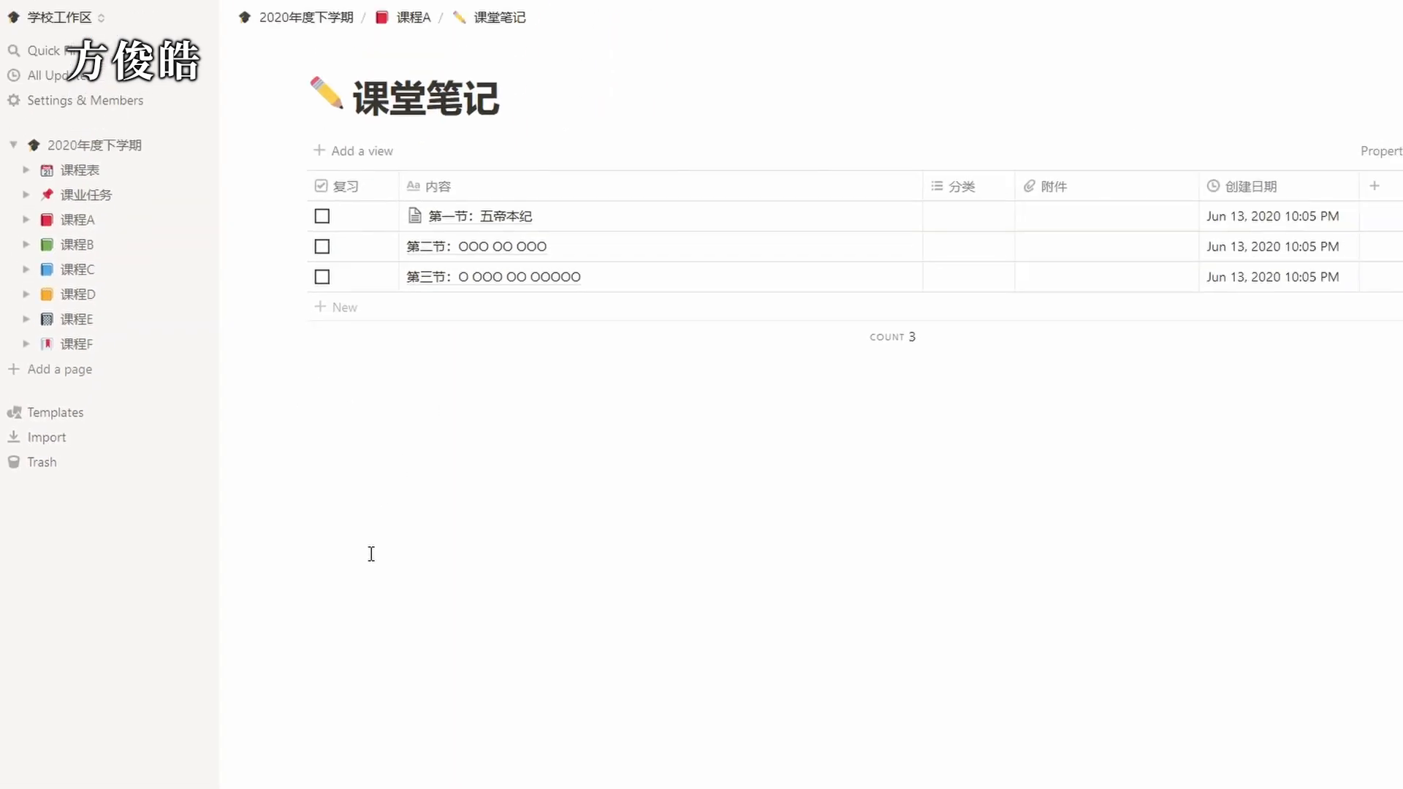
{"action": "left_click", "coordinate": [874, 216]}
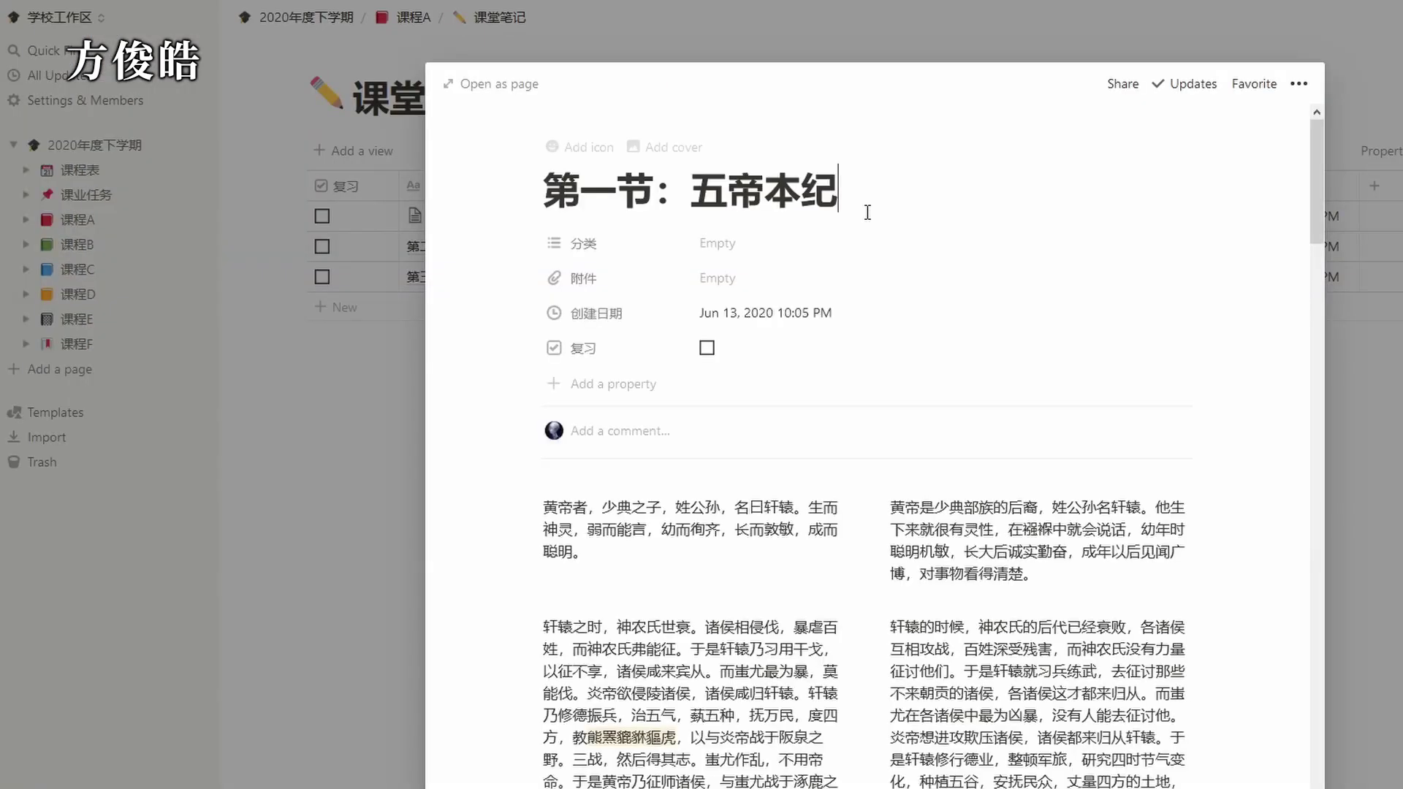
{"action": "scroll", "coordinate": [840, 465], "scroll_direction": "down", "scroll_amount": 4}
{"action": "scroll", "coordinate": [841, 466], "scroll_direction": "down", "scroll_amount": 3}
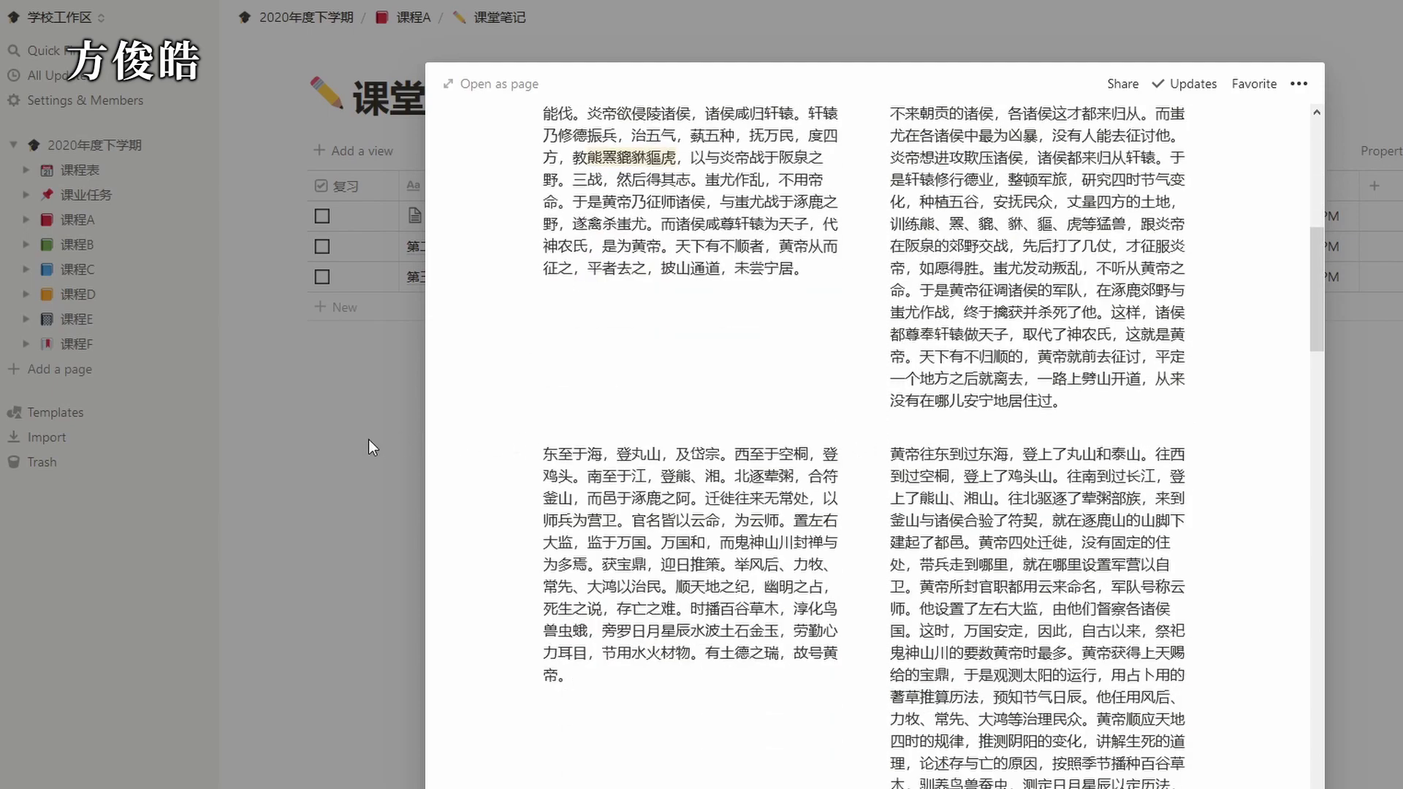
{"action": "left_click", "coordinate": [379, 366]}
{"action": "left_click", "coordinate": [414, 21]}
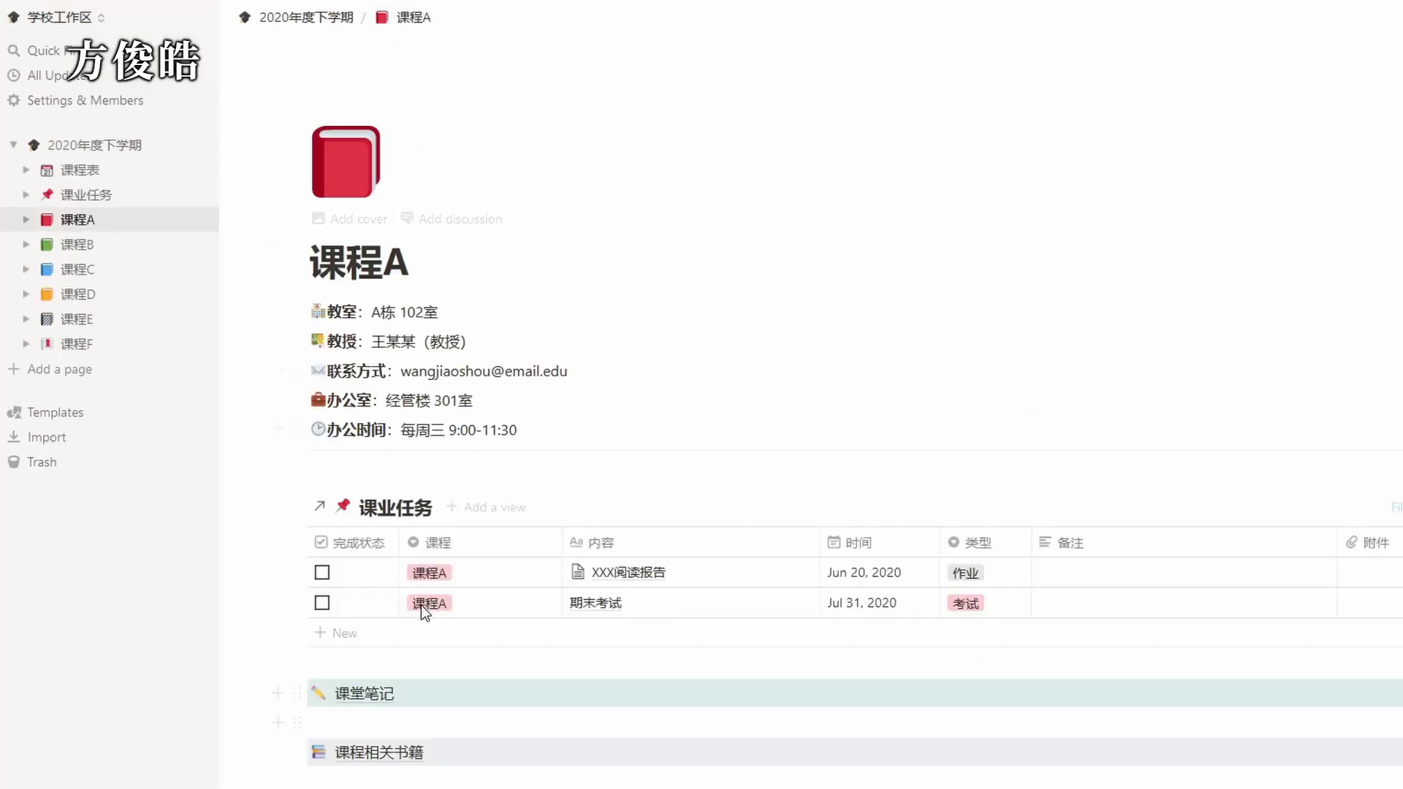
{"action": "left_click", "coordinate": [361, 752]}
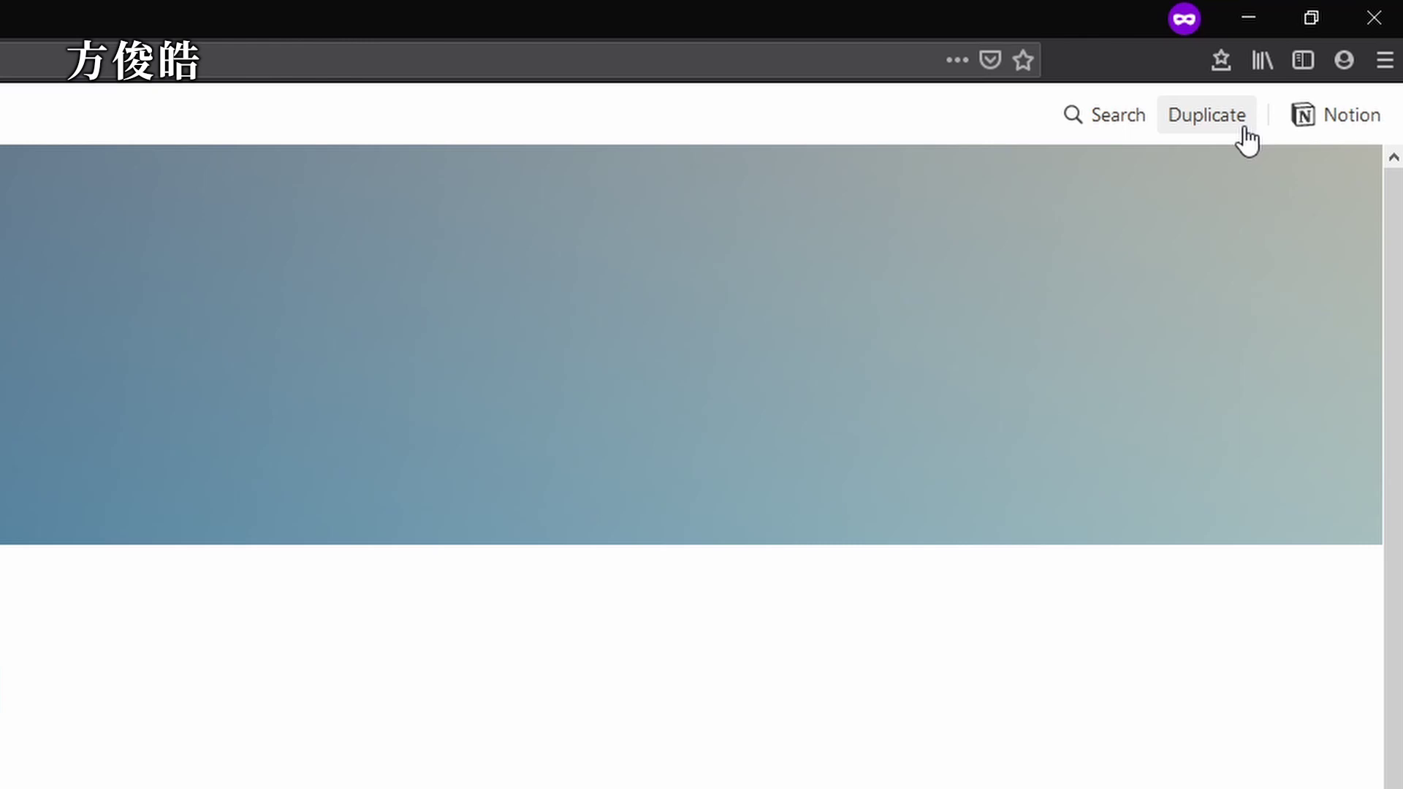
Duplicate the shared semester template and look over the cover image choices without changing them.
{"action": "left_click", "coordinate": [1207, 116]}
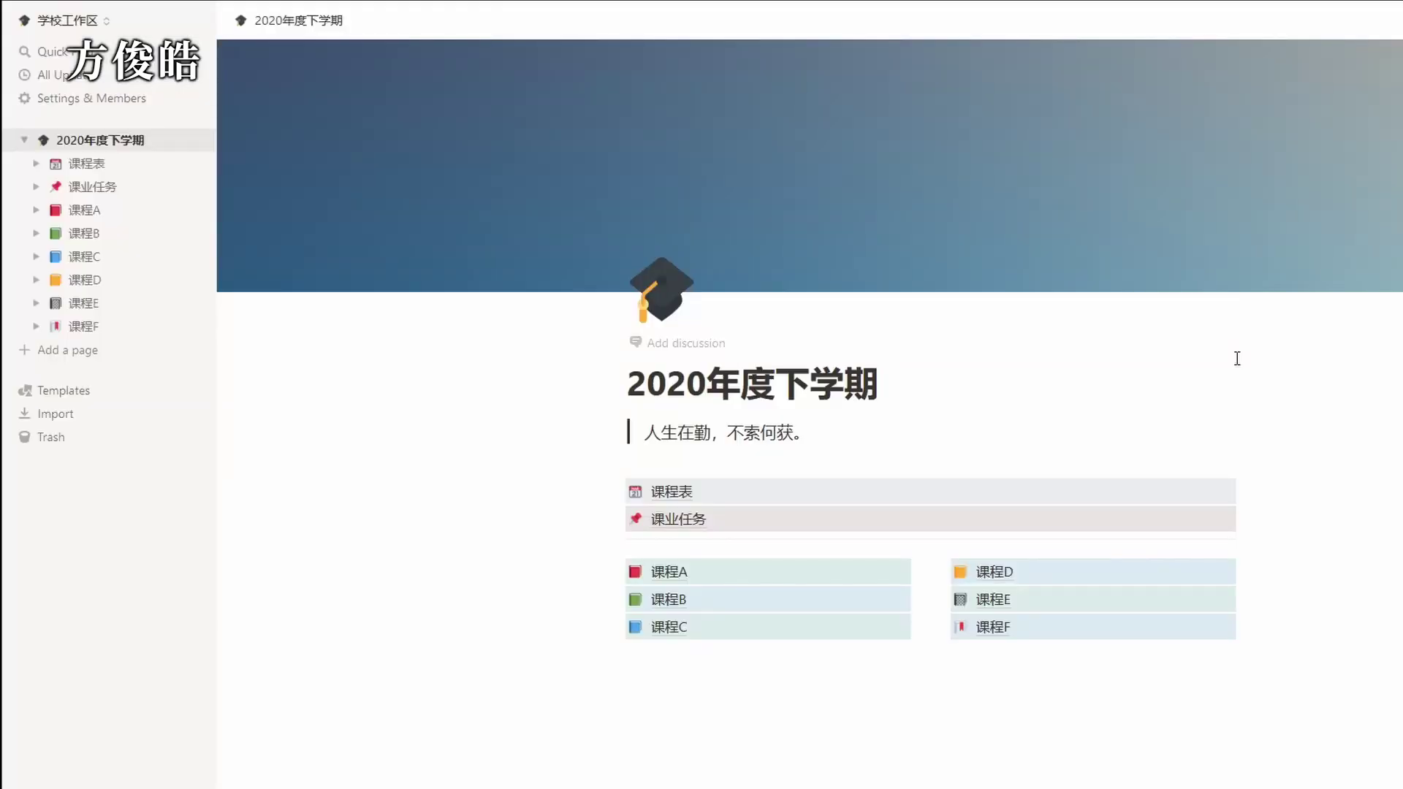
{"action": "left_click", "coordinate": [1141, 271]}
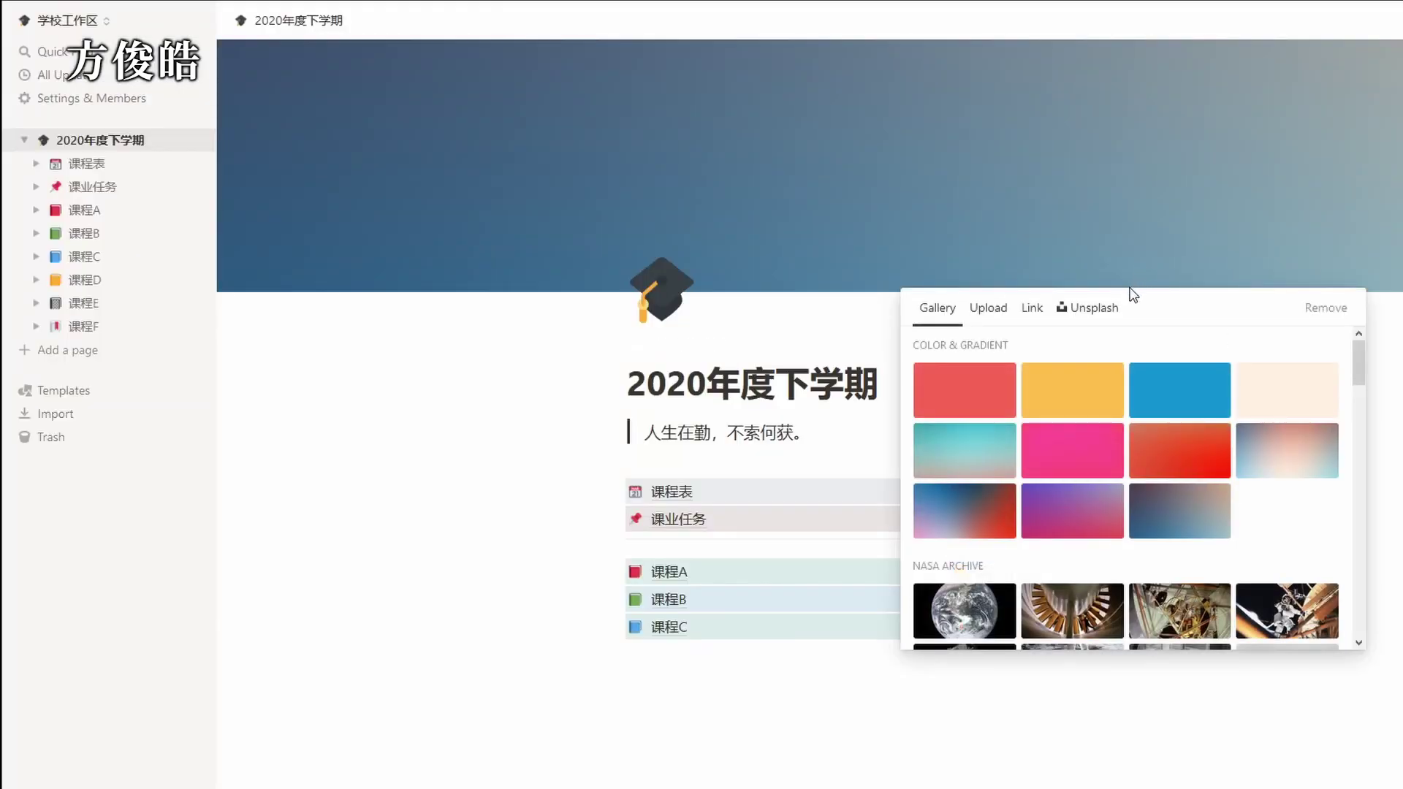
{"action": "left_click_drag", "start_coordinate": [1358, 354], "coordinate": [1357, 422]}
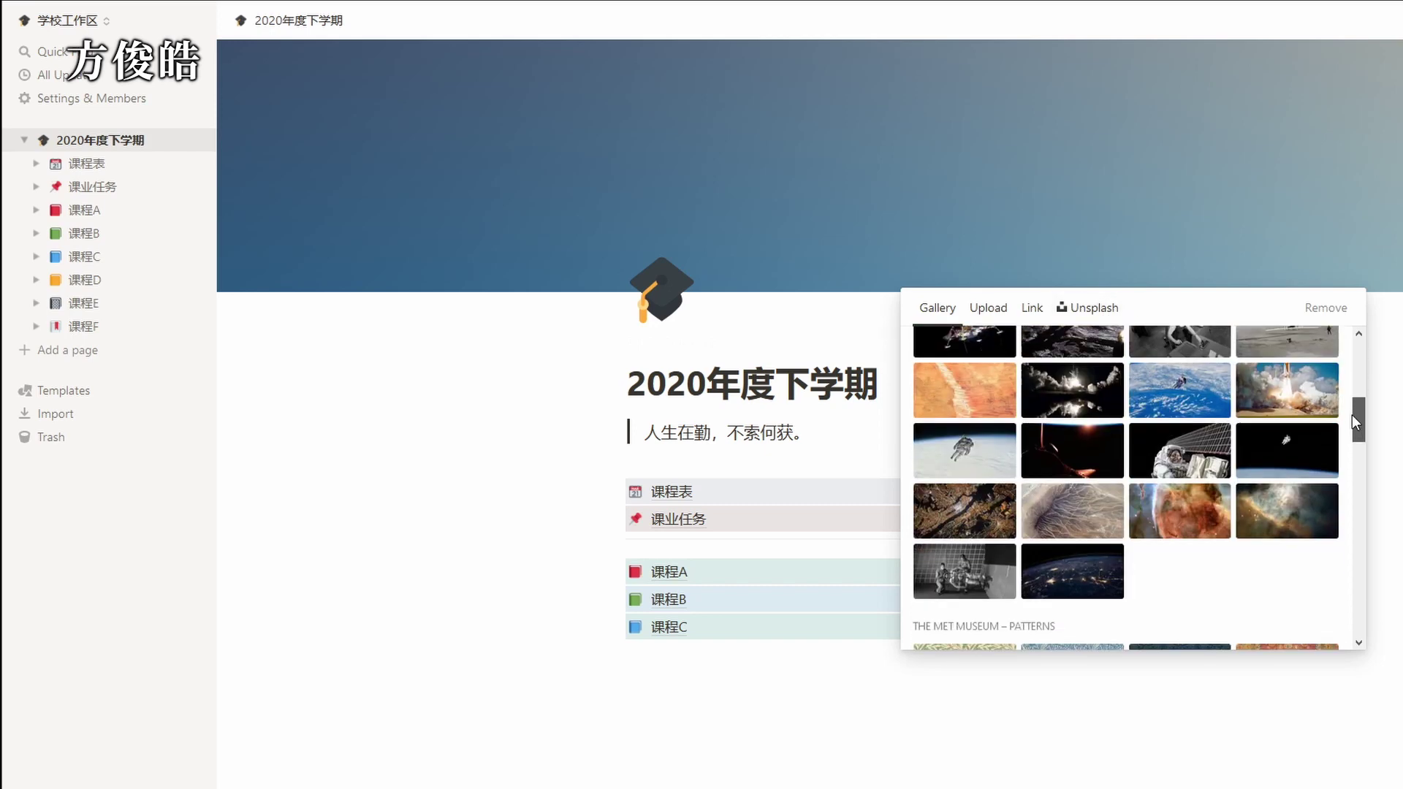
{"action": "left_click", "coordinate": [804, 329]}
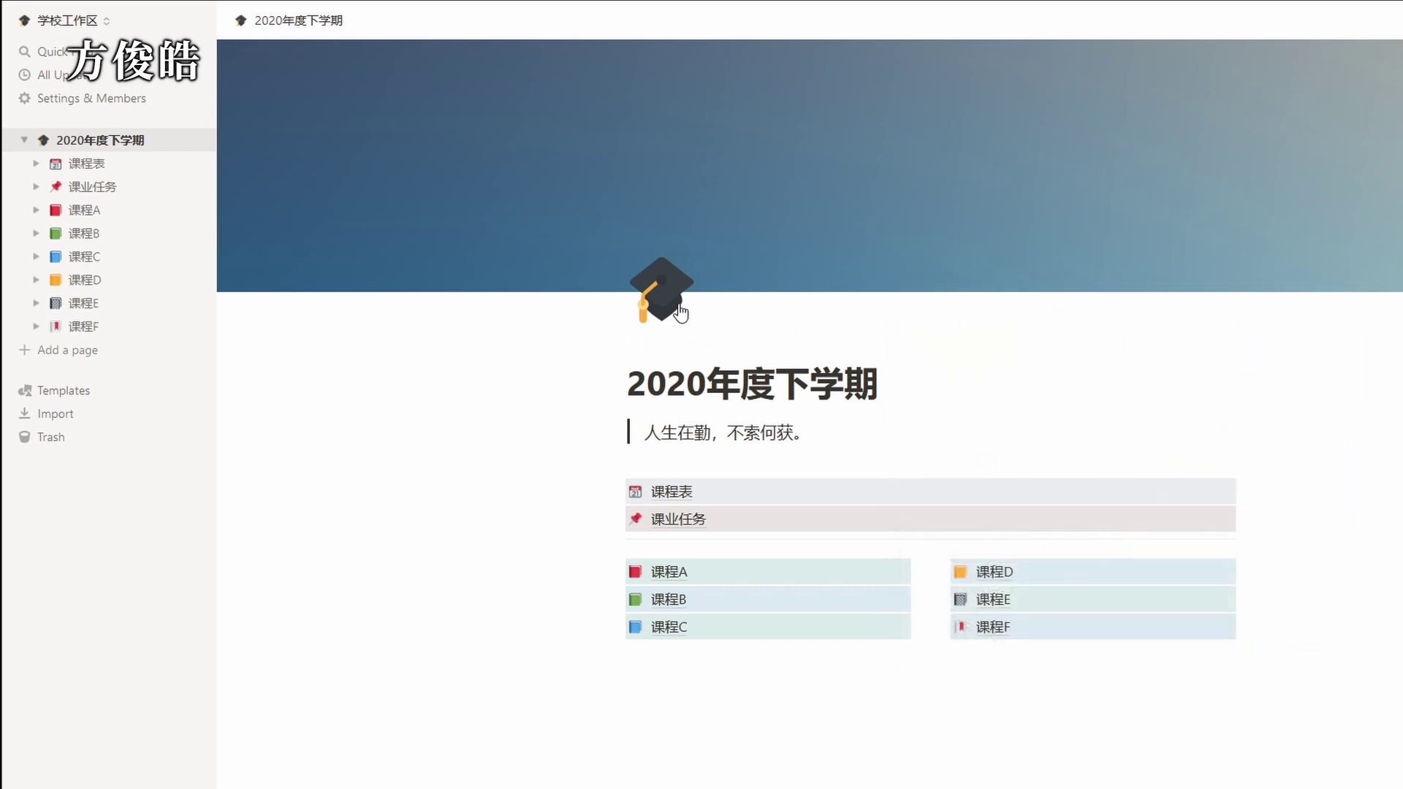
Browse the page icon choices and the 课程A link block's options, leaving both unchanged.
{"action": "left_click", "coordinate": [674, 304]}
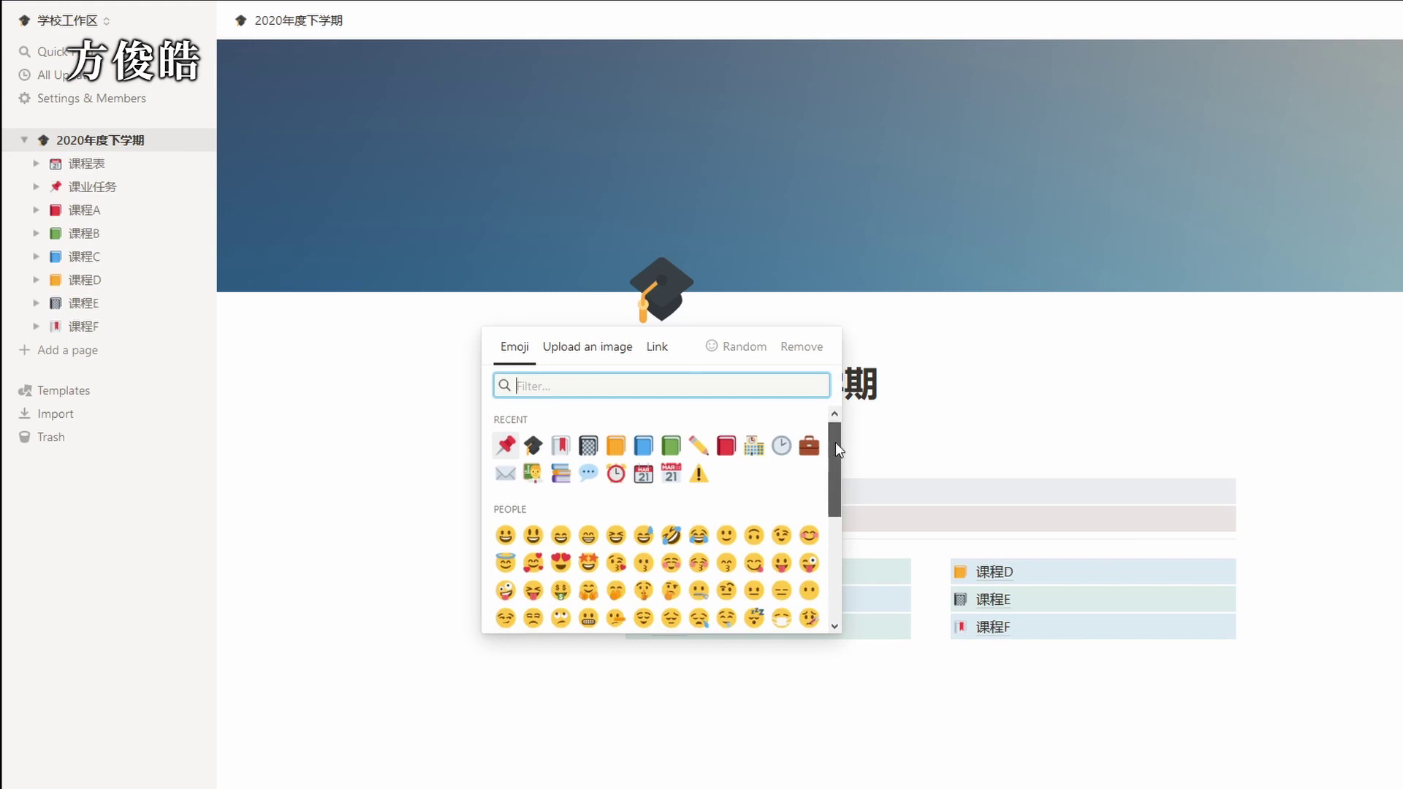
{"action": "scroll", "coordinate": [836, 468], "scroll_direction": "down", "scroll_amount": 1}
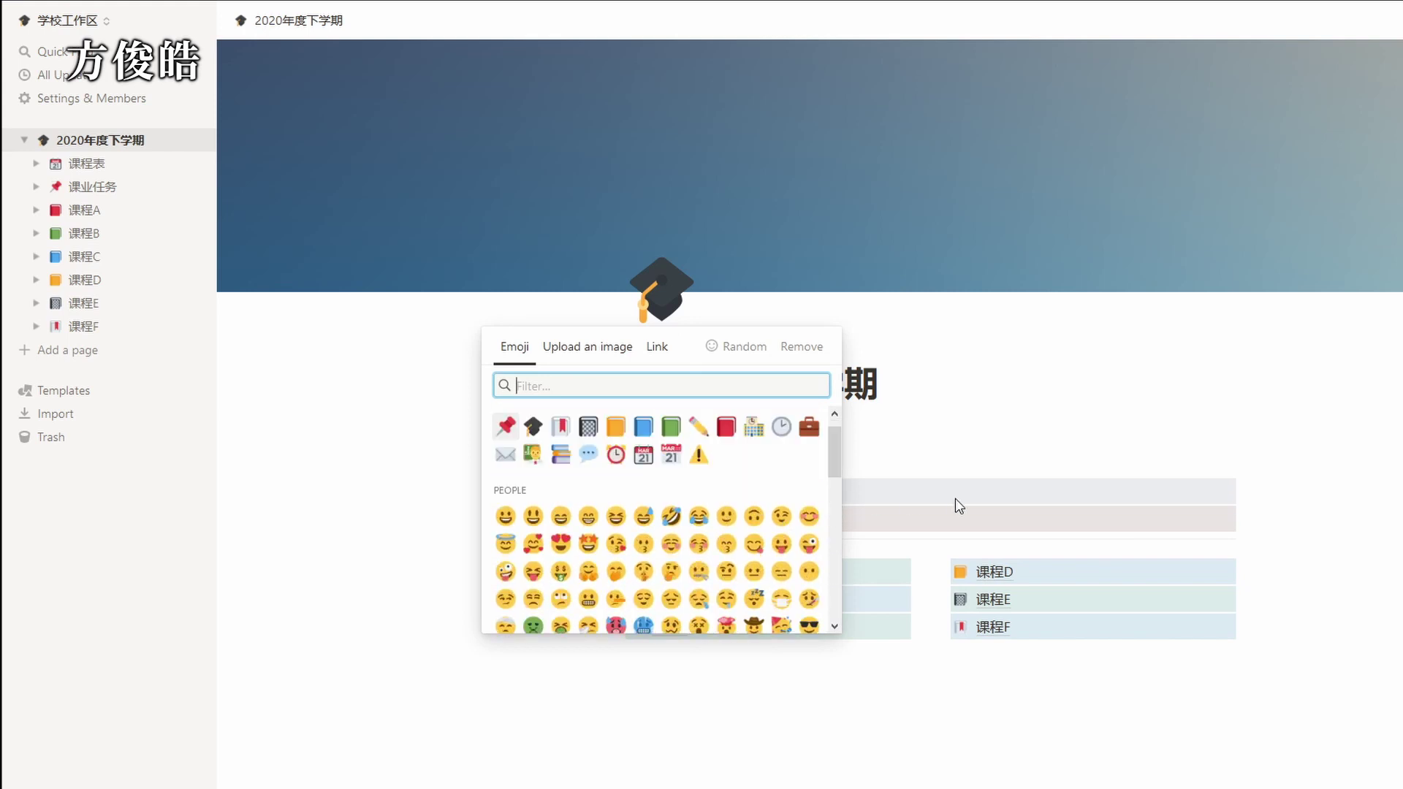
{"action": "left_click", "coordinate": [1300, 491]}
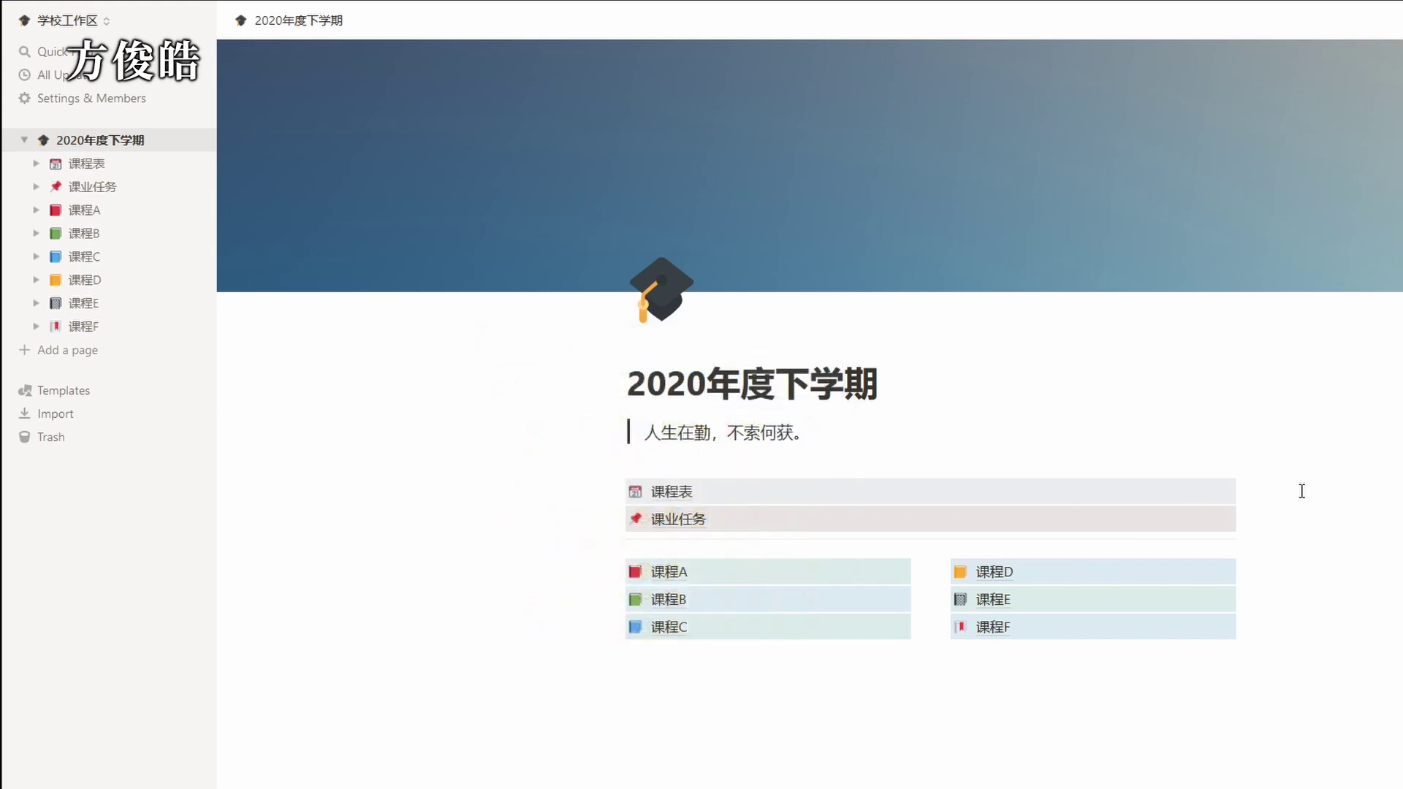
{"action": "right_click", "coordinate": [850, 569]}
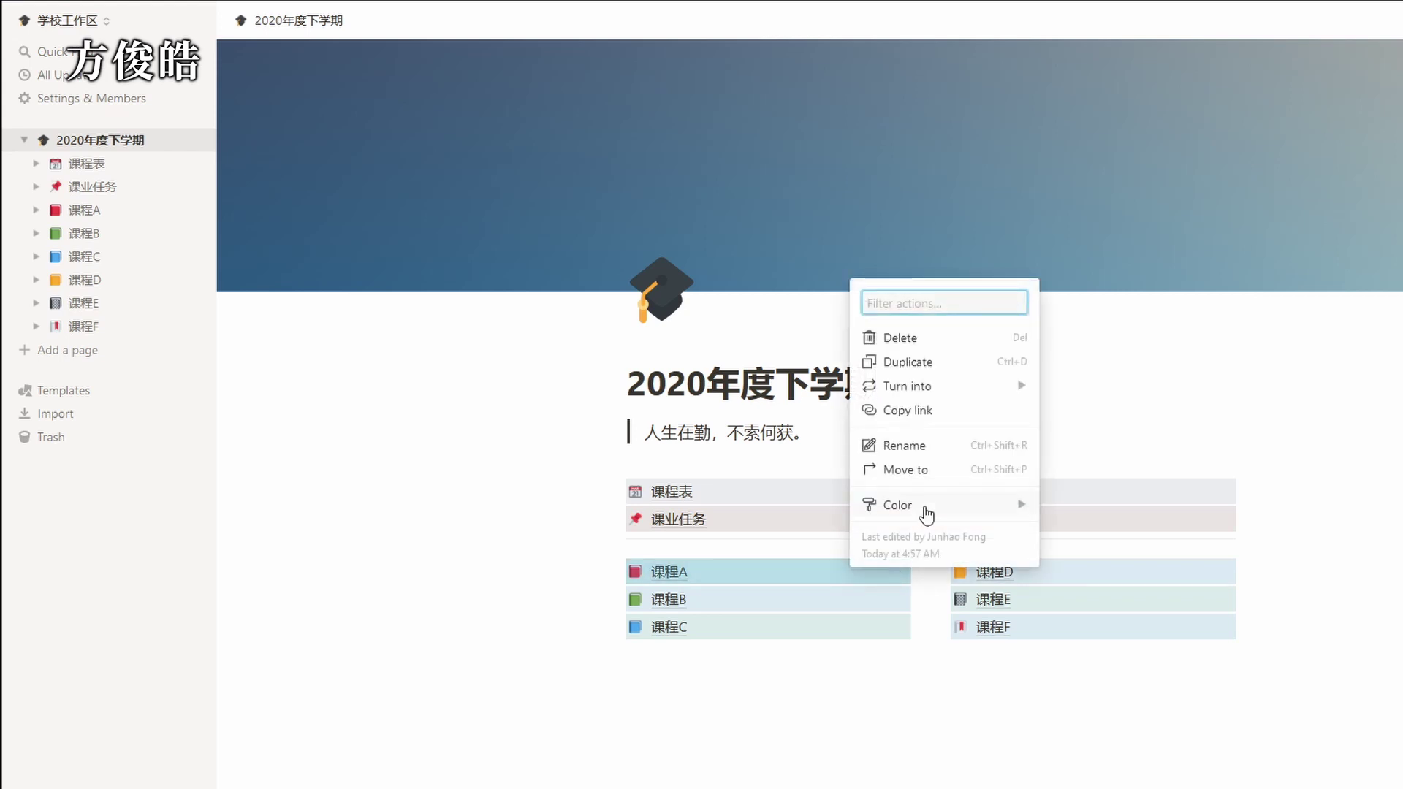
{"action": "mouse_move", "coordinate": [927, 516]}
{"action": "scroll", "coordinate": [1060, 614], "scroll_direction": "down", "scroll_amount": 1}
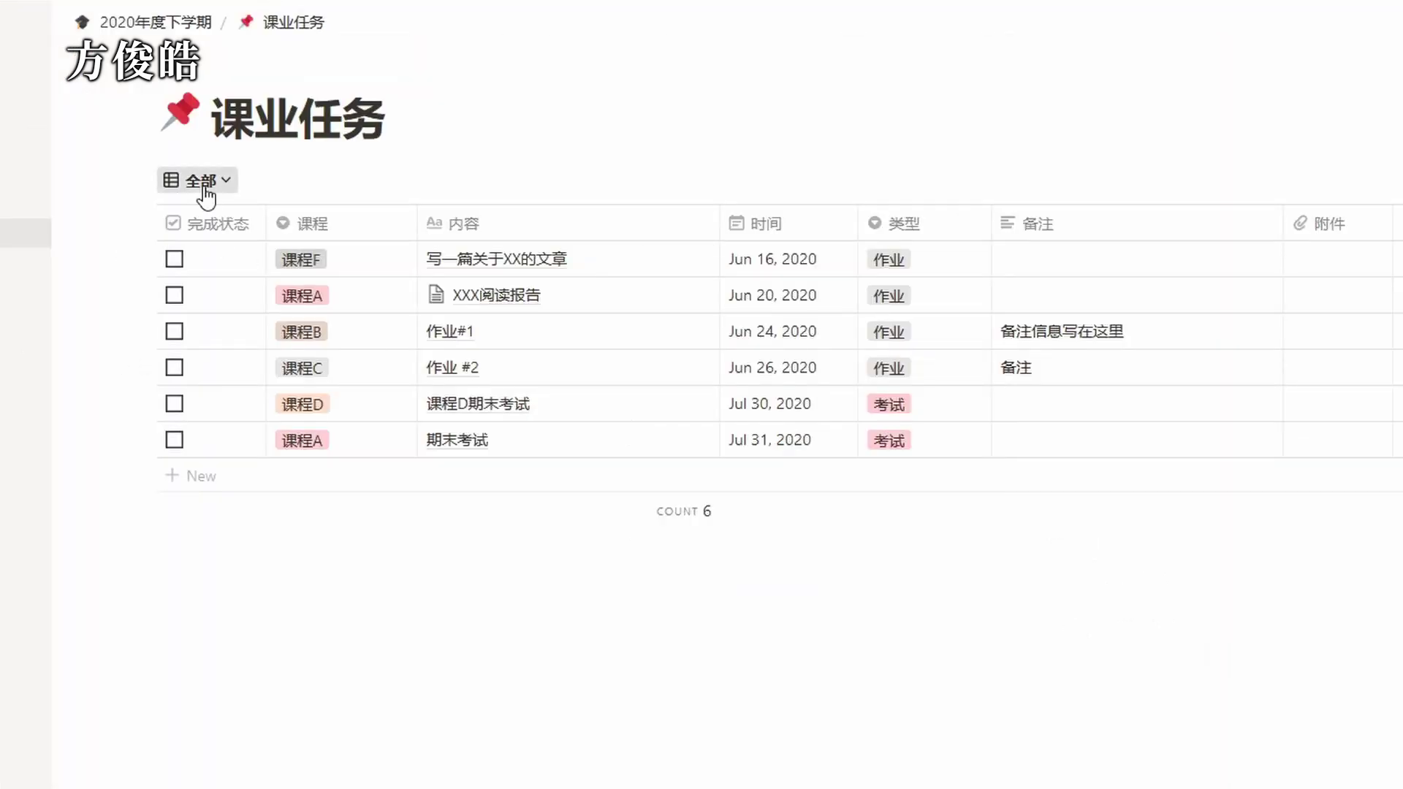
Rename the 课程A view of 课业任务 to 高数.
{"action": "left_click", "coordinate": [207, 189]}
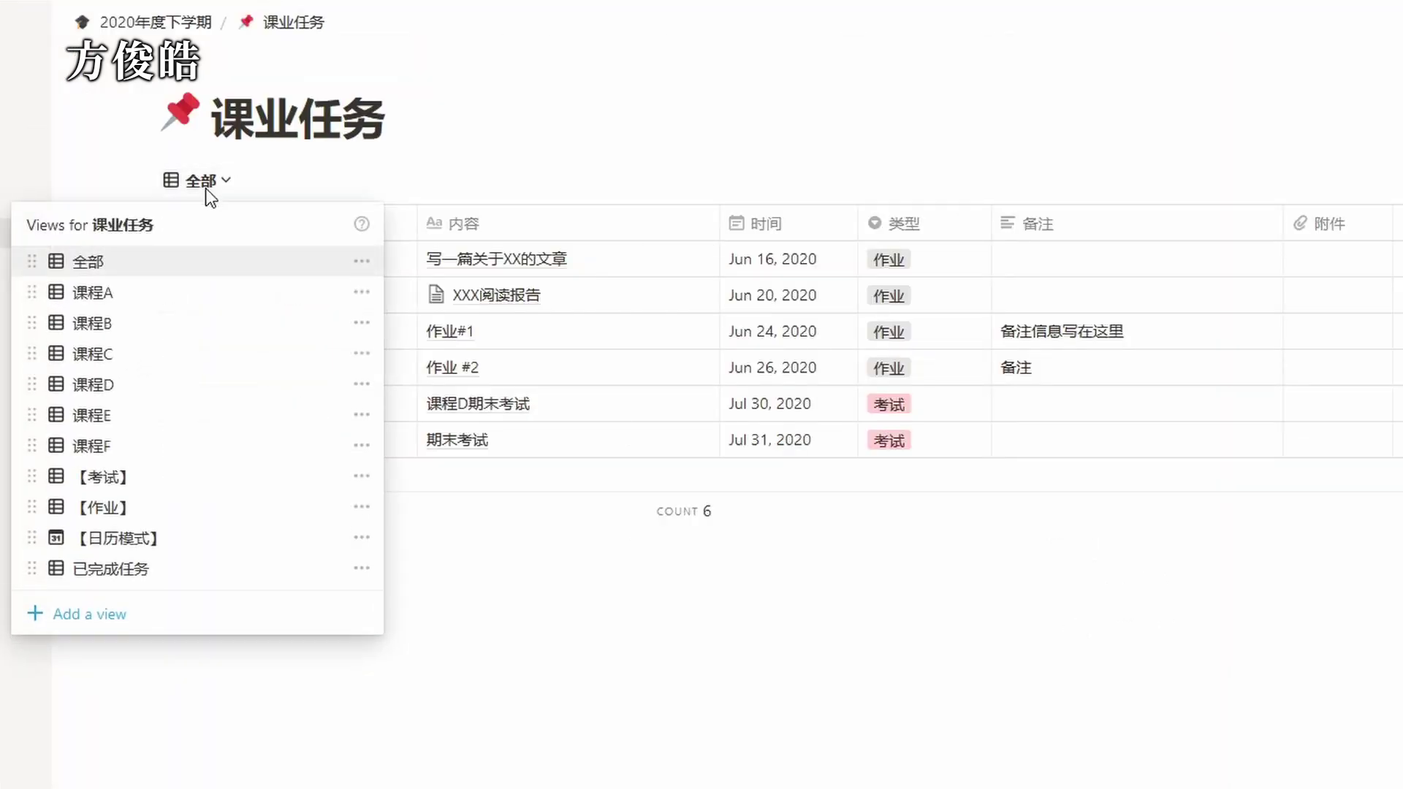
{"action": "left_click", "coordinate": [362, 292]}
{"action": "left_click_drag", "start_coordinate": [272, 337], "coordinate": [228, 338]}
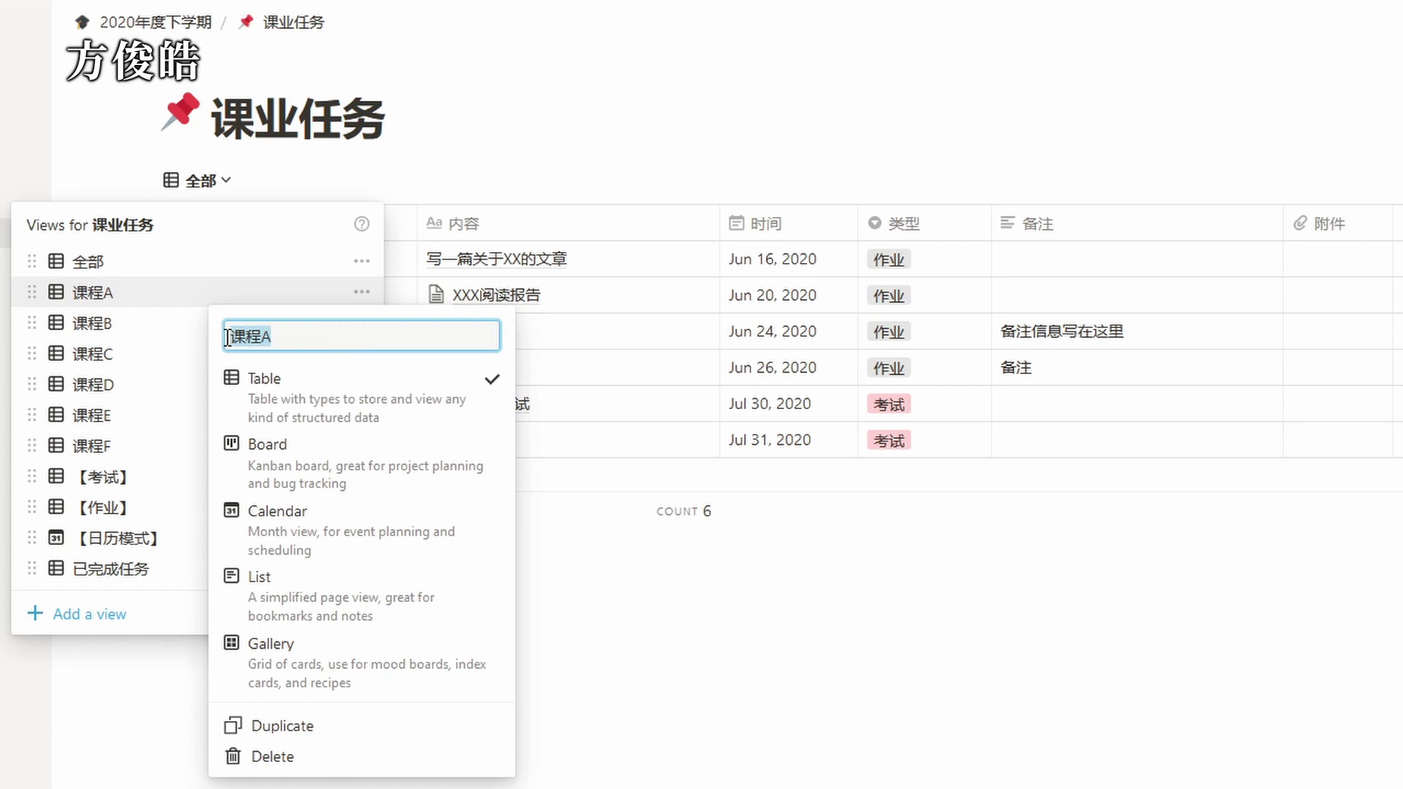
{"action": "type", "text": "高数"}
{"action": "left_click", "coordinate": [597, 527]}
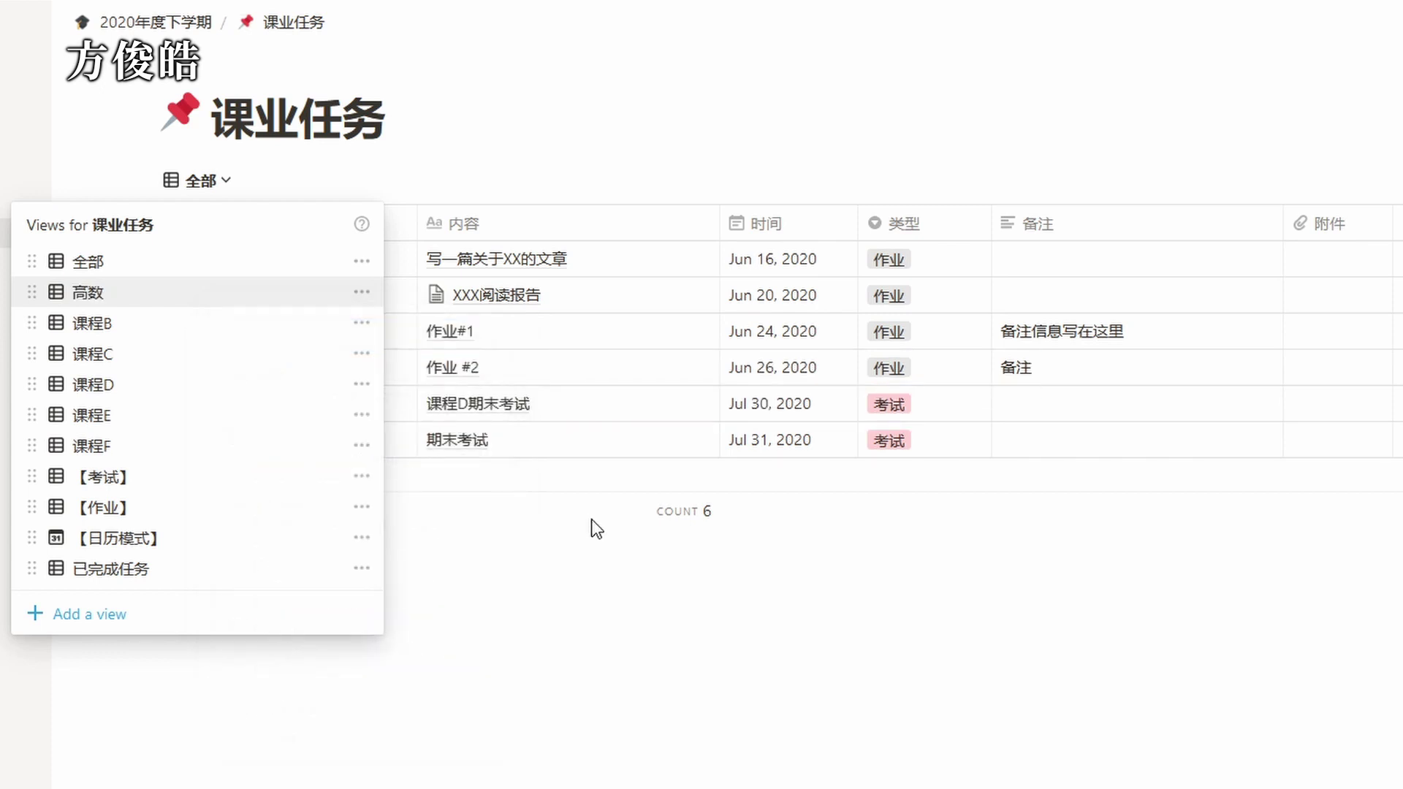
{"action": "left_click", "coordinate": [596, 528]}
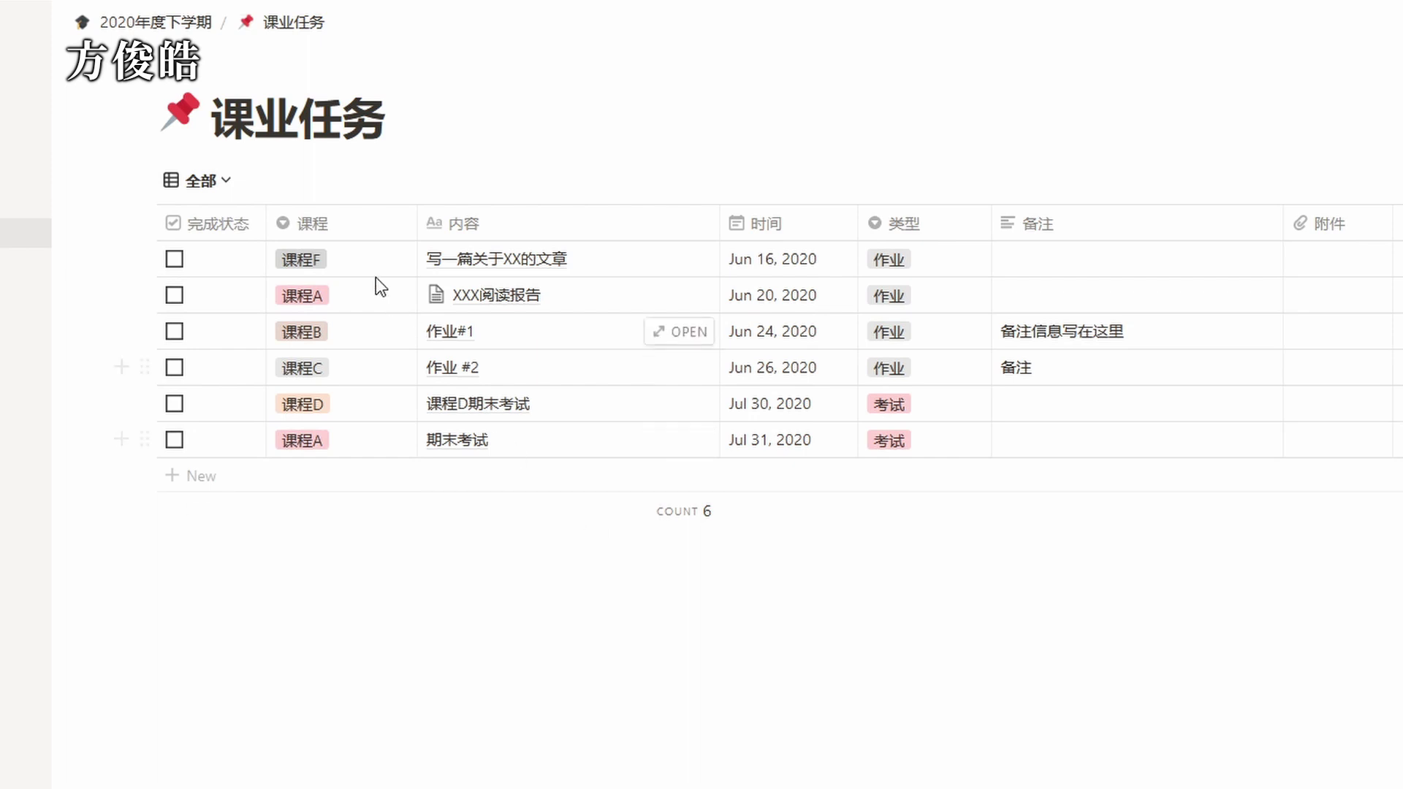
Rename the 课程F course tag option to 英语.
{"action": "left_click", "coordinate": [358, 258]}
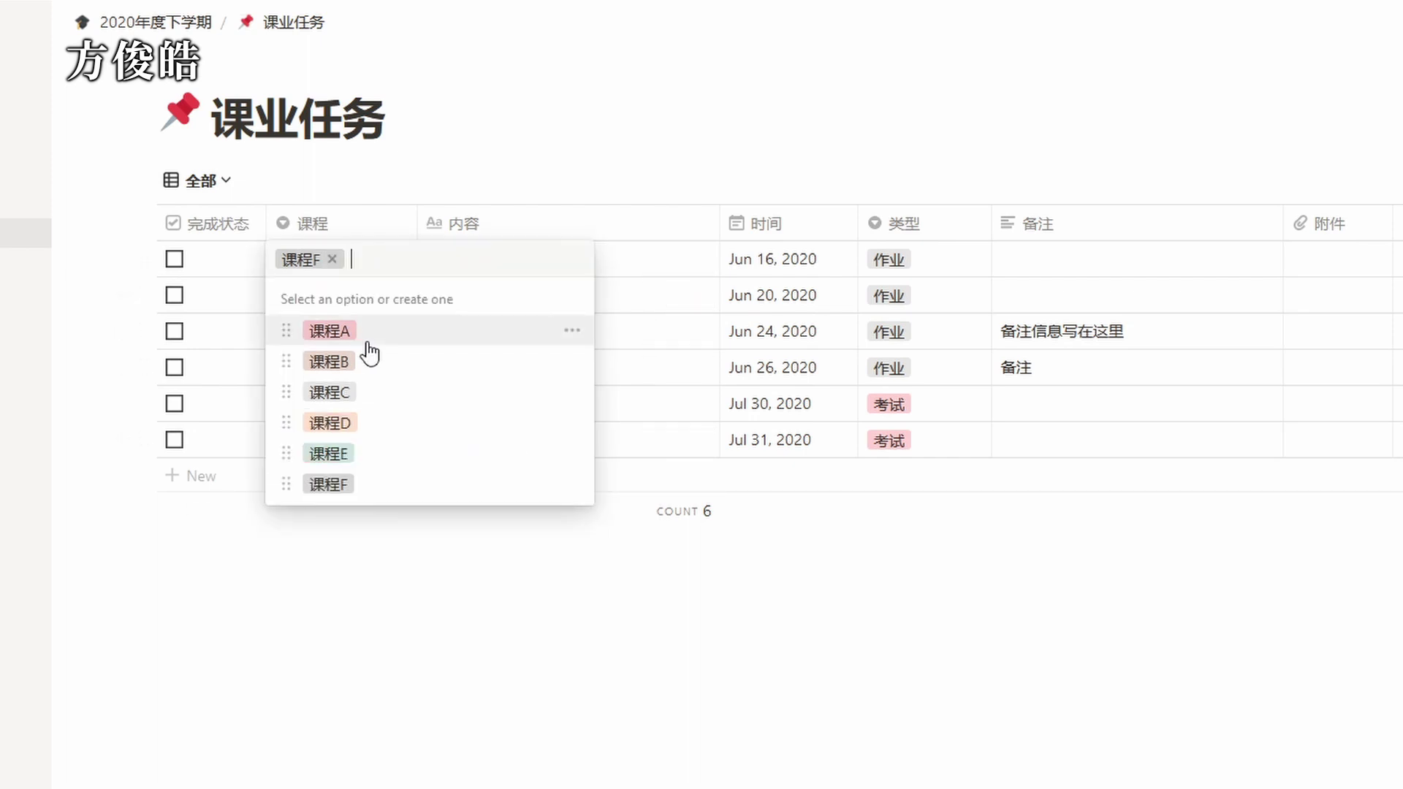
{"action": "left_click", "coordinate": [573, 485]}
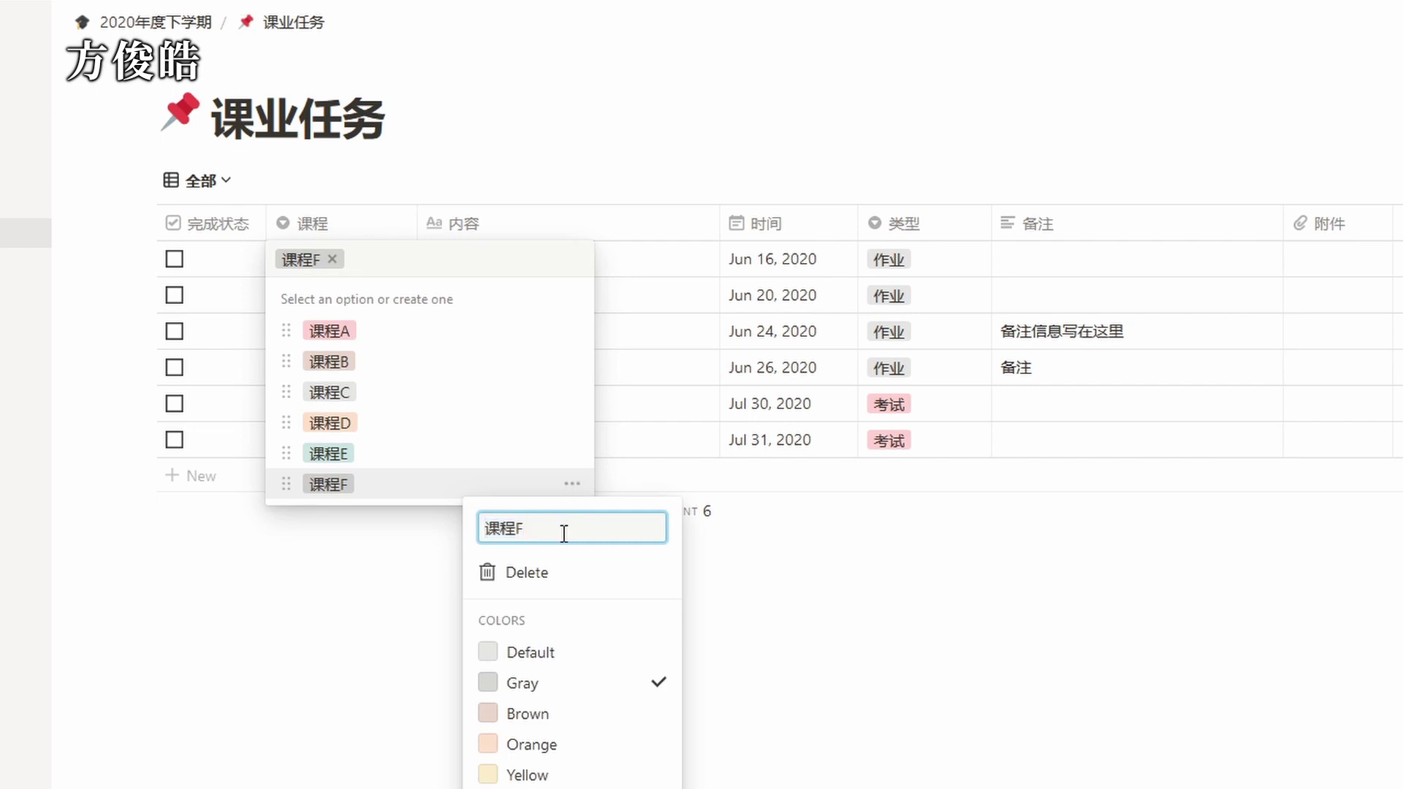
{"action": "type", "text": "英语"}
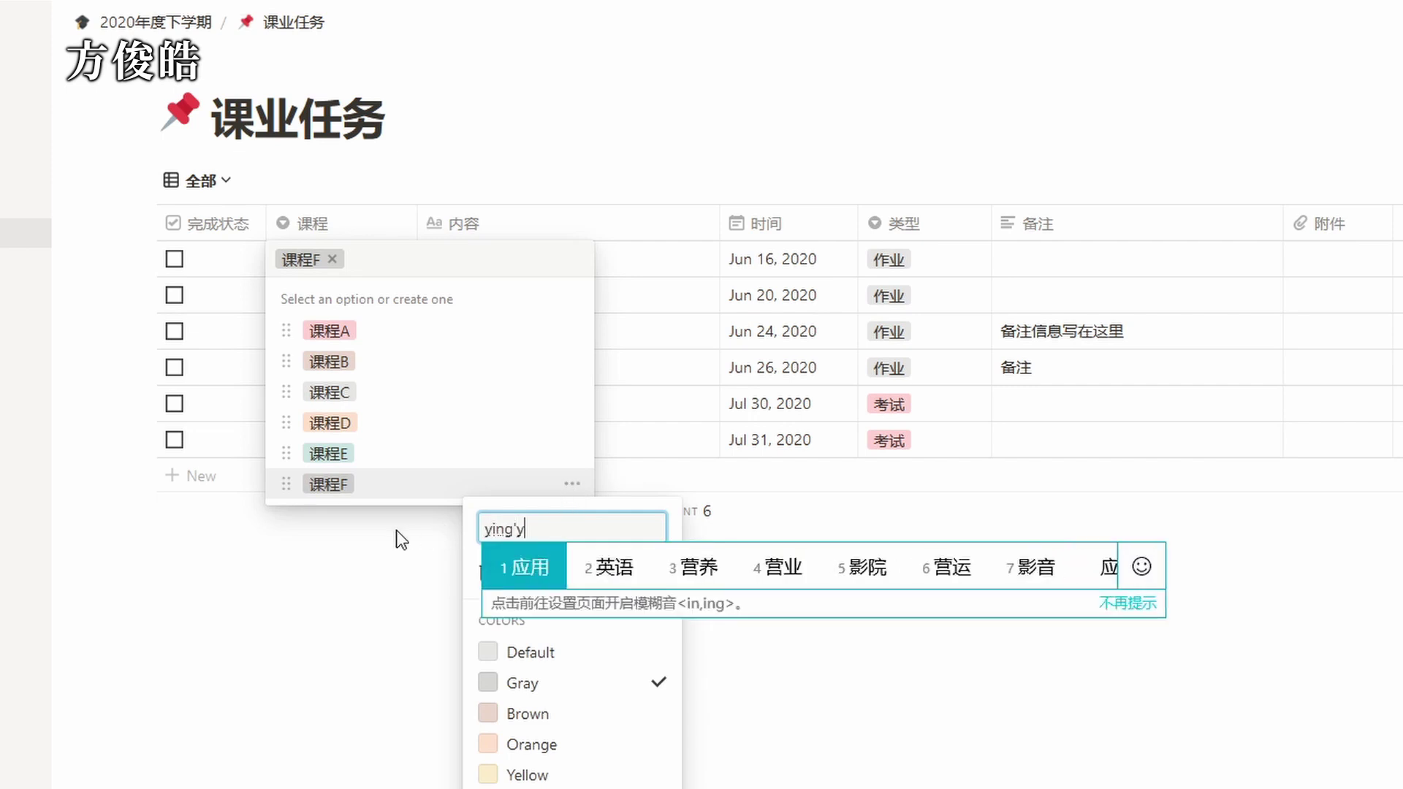
{"action": "left_click", "coordinate": [401, 541]}
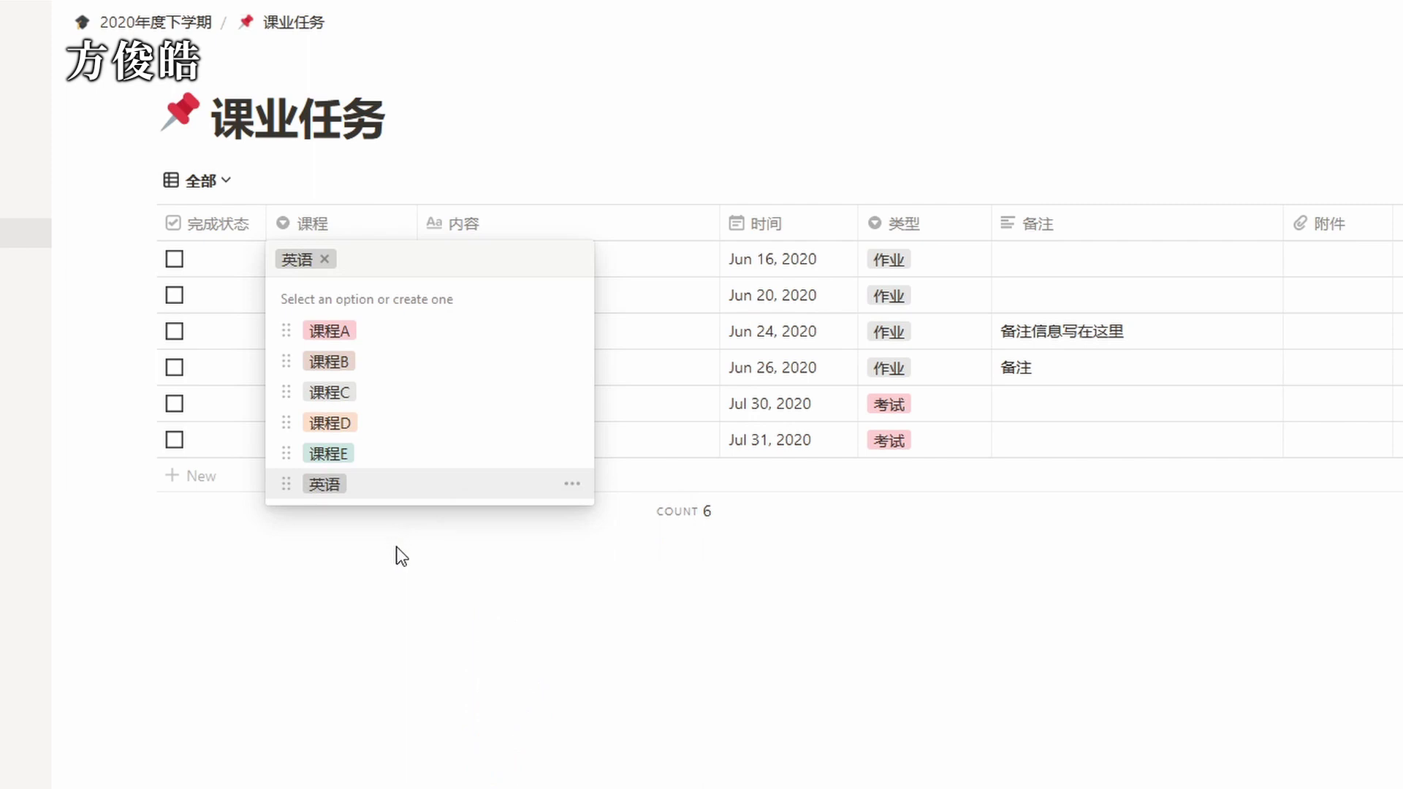
{"action": "key", "text": "Escape"}
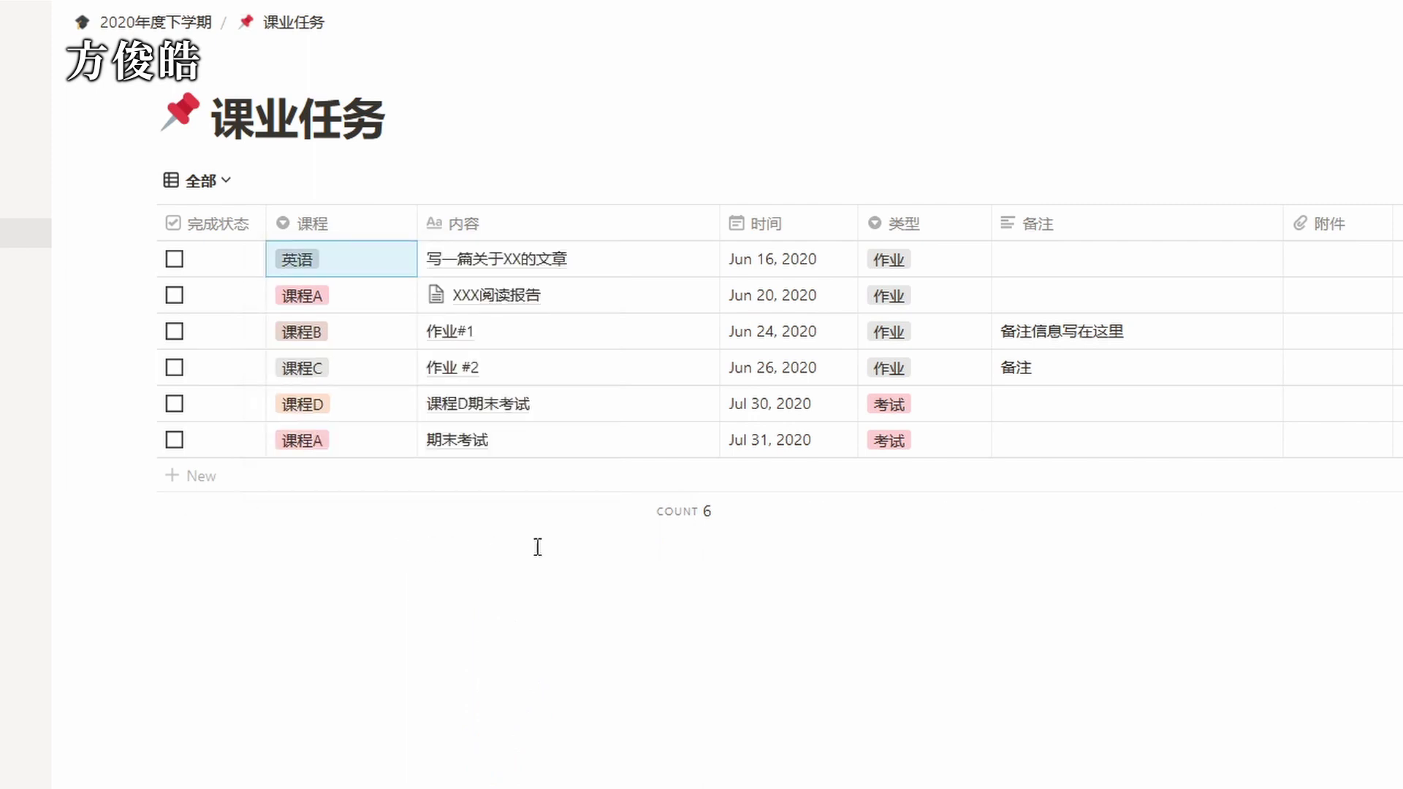